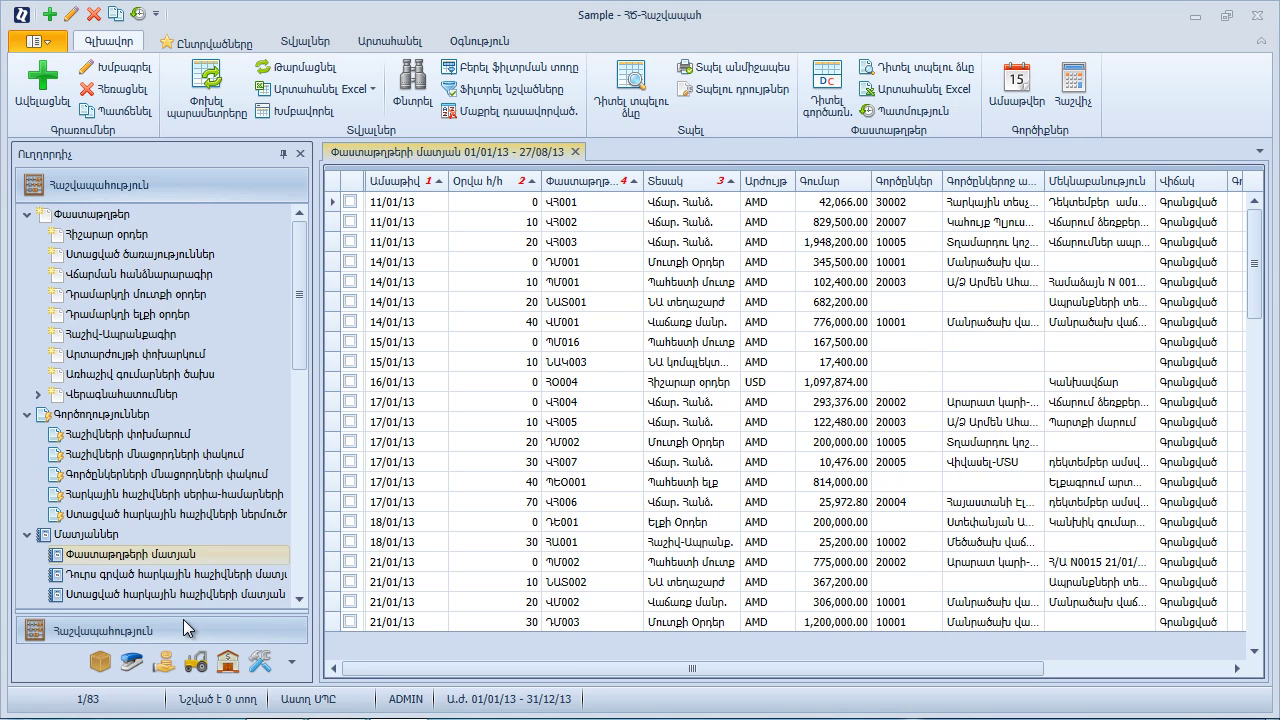
- Look through the warehouse, low-value items, payroll, fixed assets, bank and administrator tools modules in the navigator, and return to the accounting module (Հաշվապահություն)
left_click(103, 662)
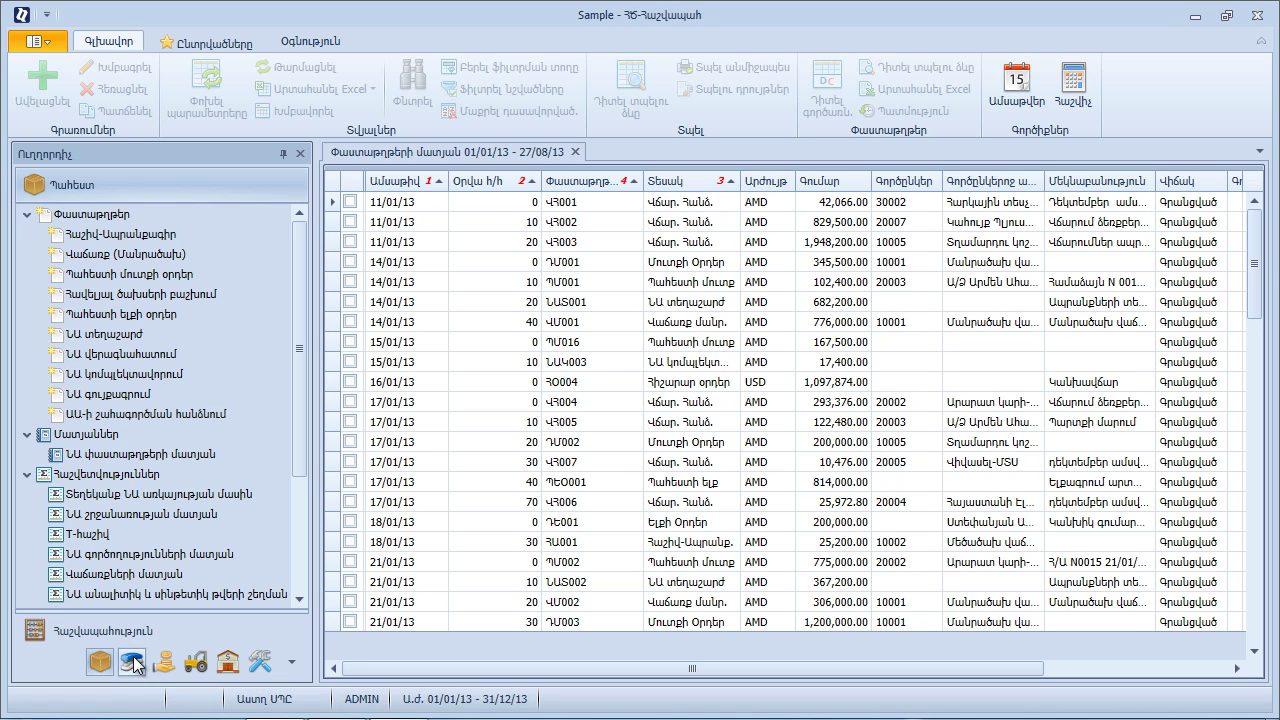
left_click(133, 663)
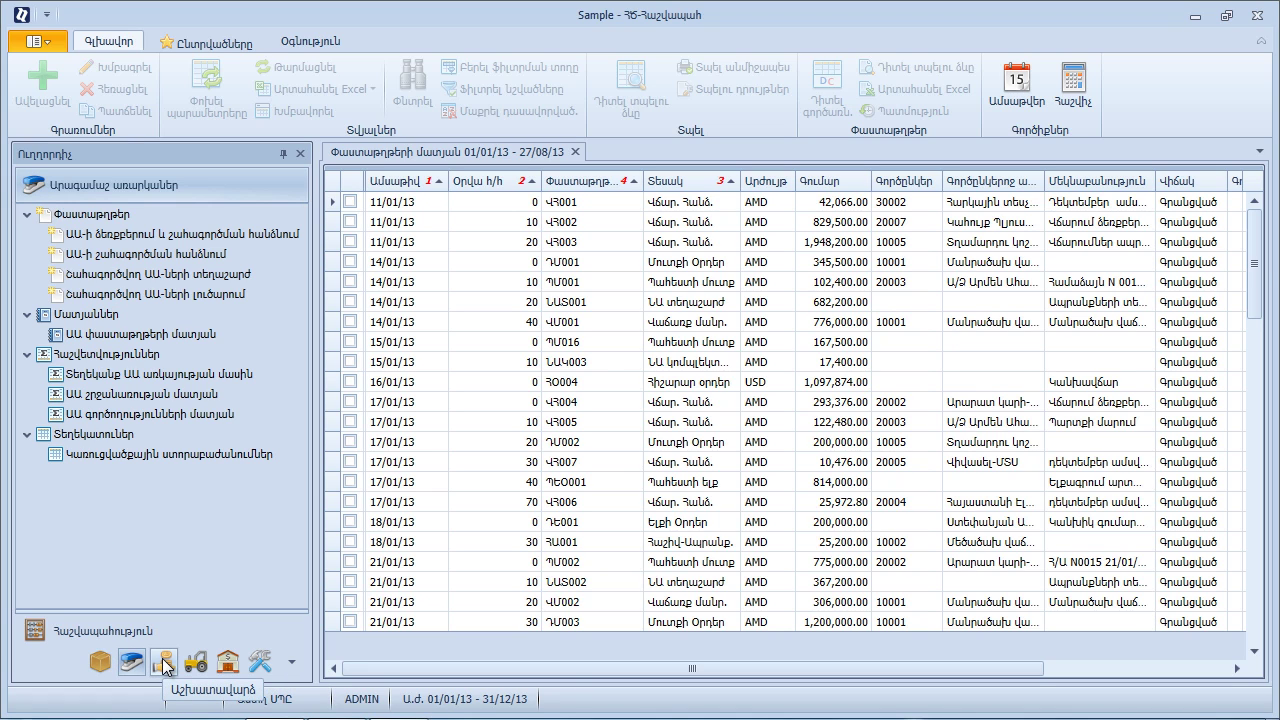
left_click(165, 665)
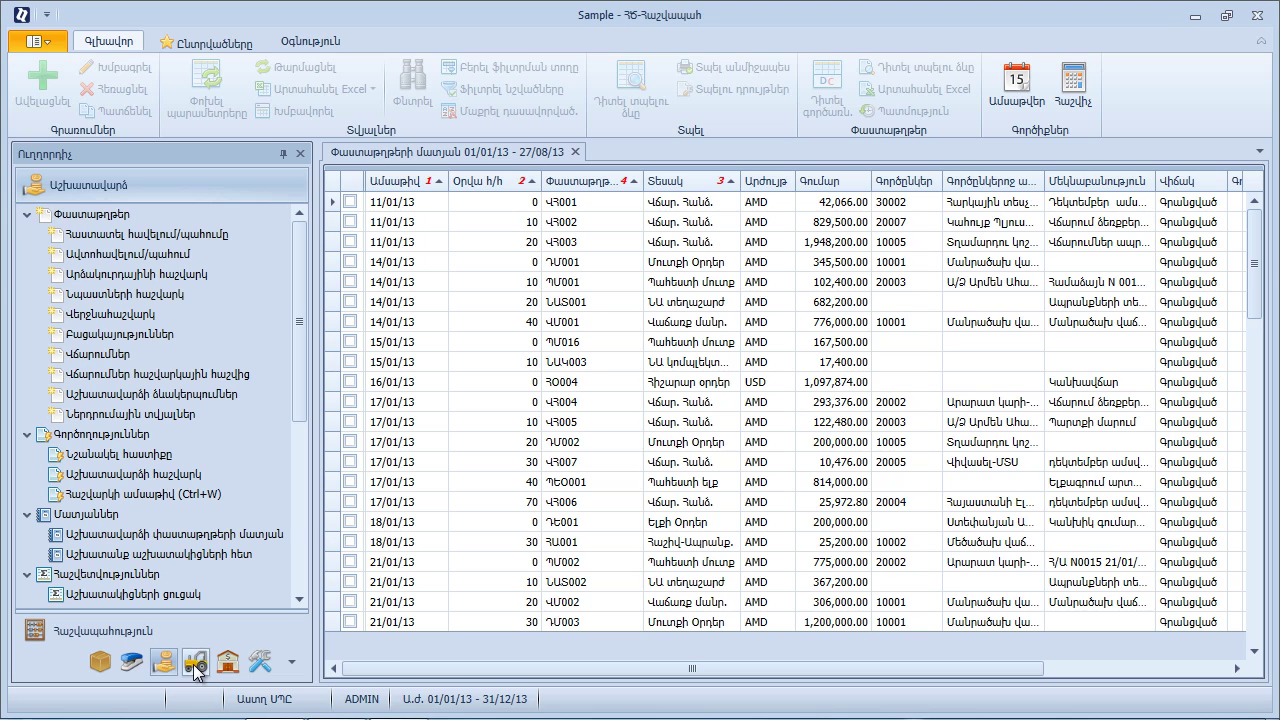
left_click(195, 668)
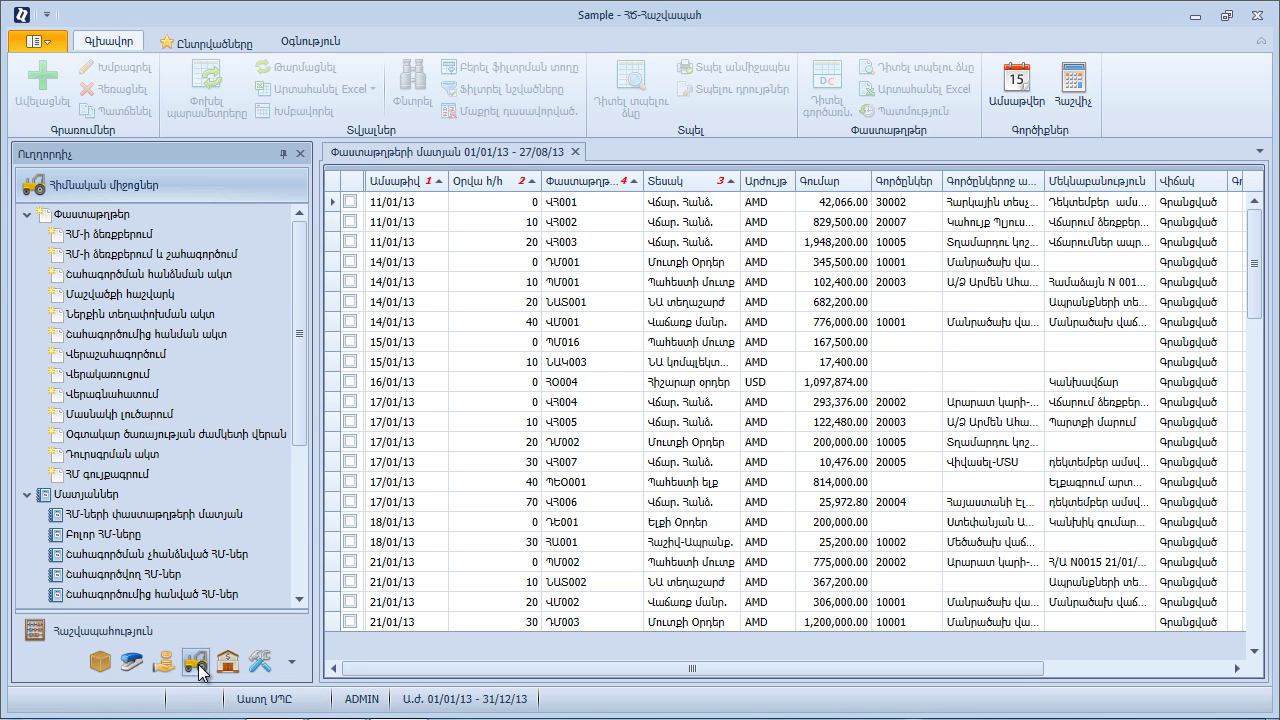
left_click(227, 665)
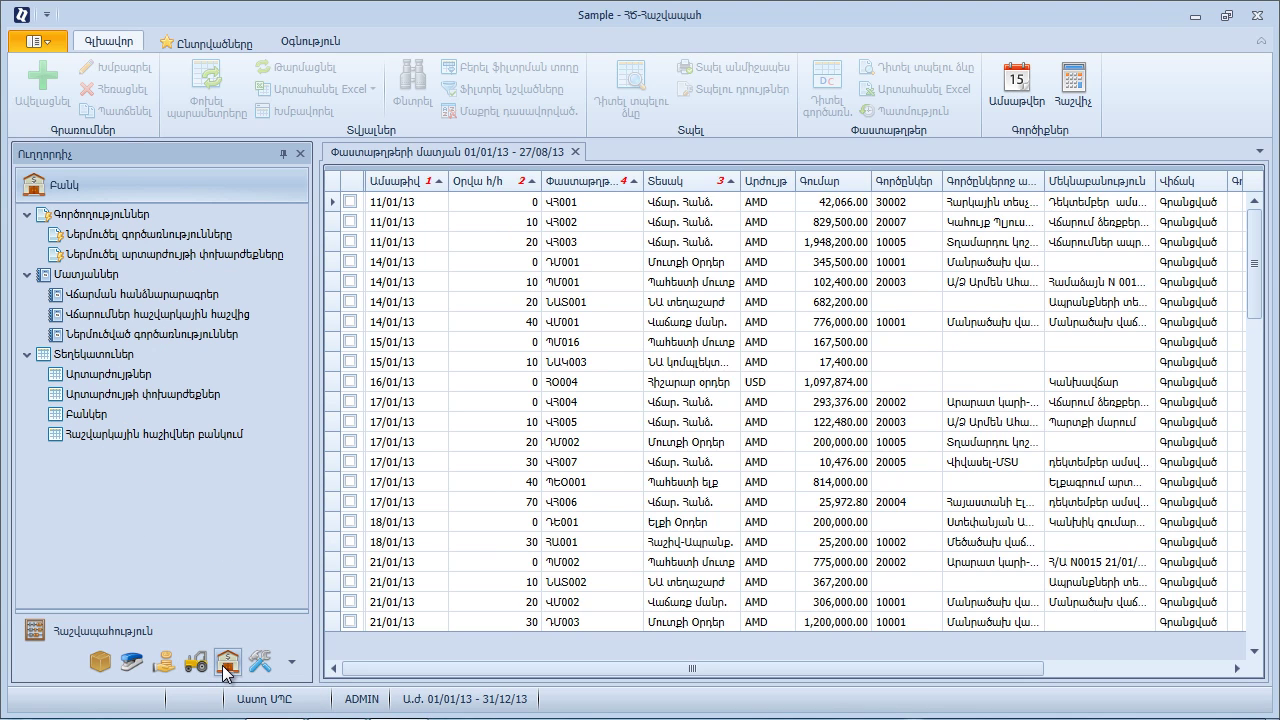
left_click(260, 664)
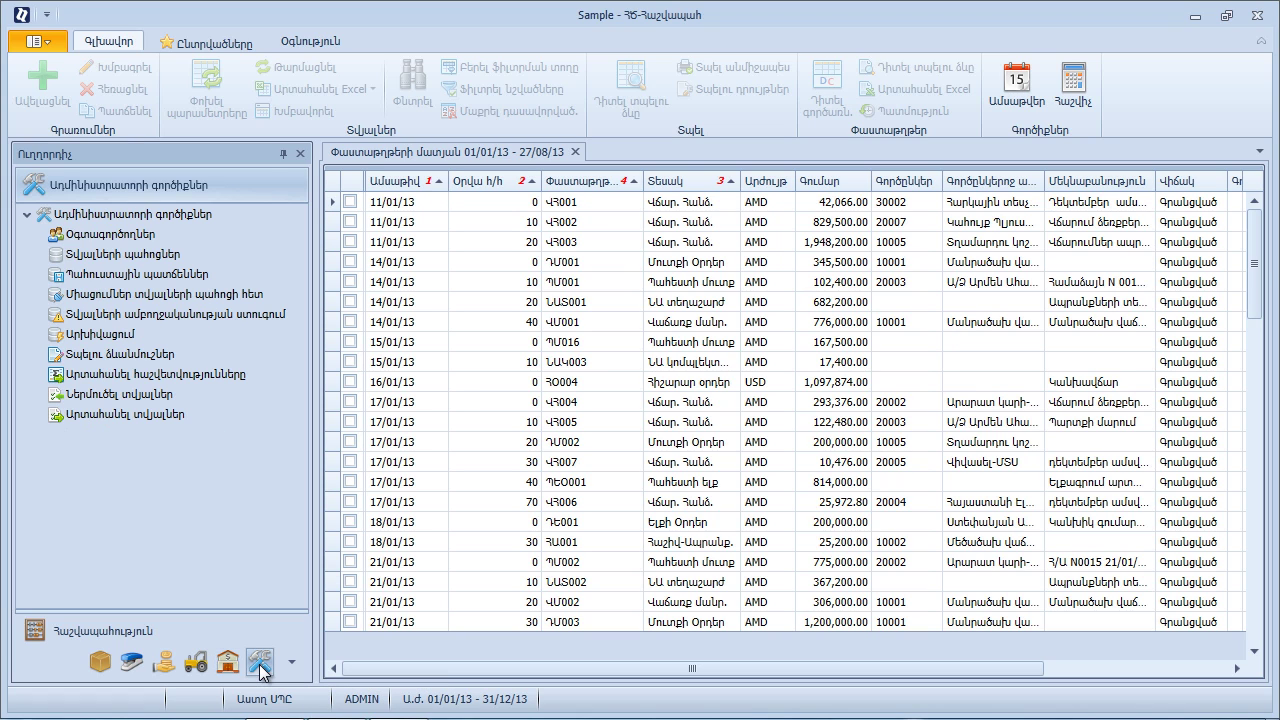
left_click(175, 634)
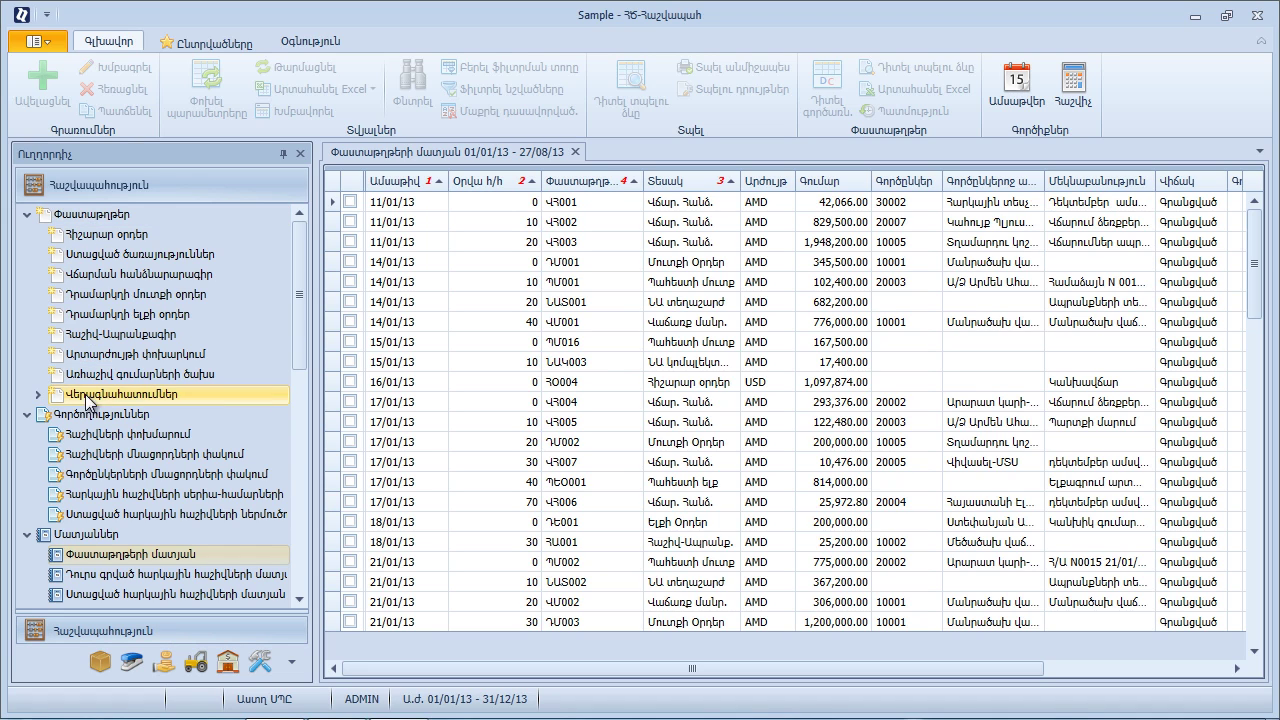
- Collapse the Փաստաթղթեր, Գործողություններ, Մատյաններ and Հաշվետվություններ groups in the accounting navigator tree
left_click(27, 215)
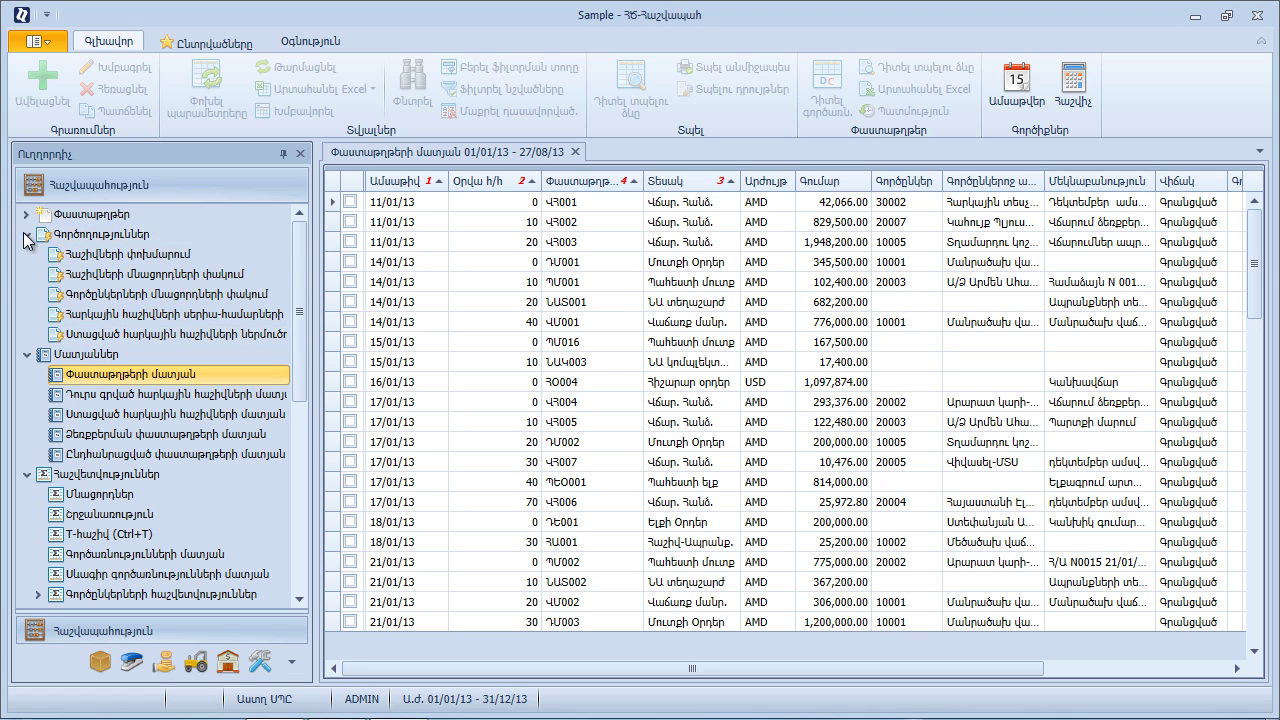
left_click(27, 235)
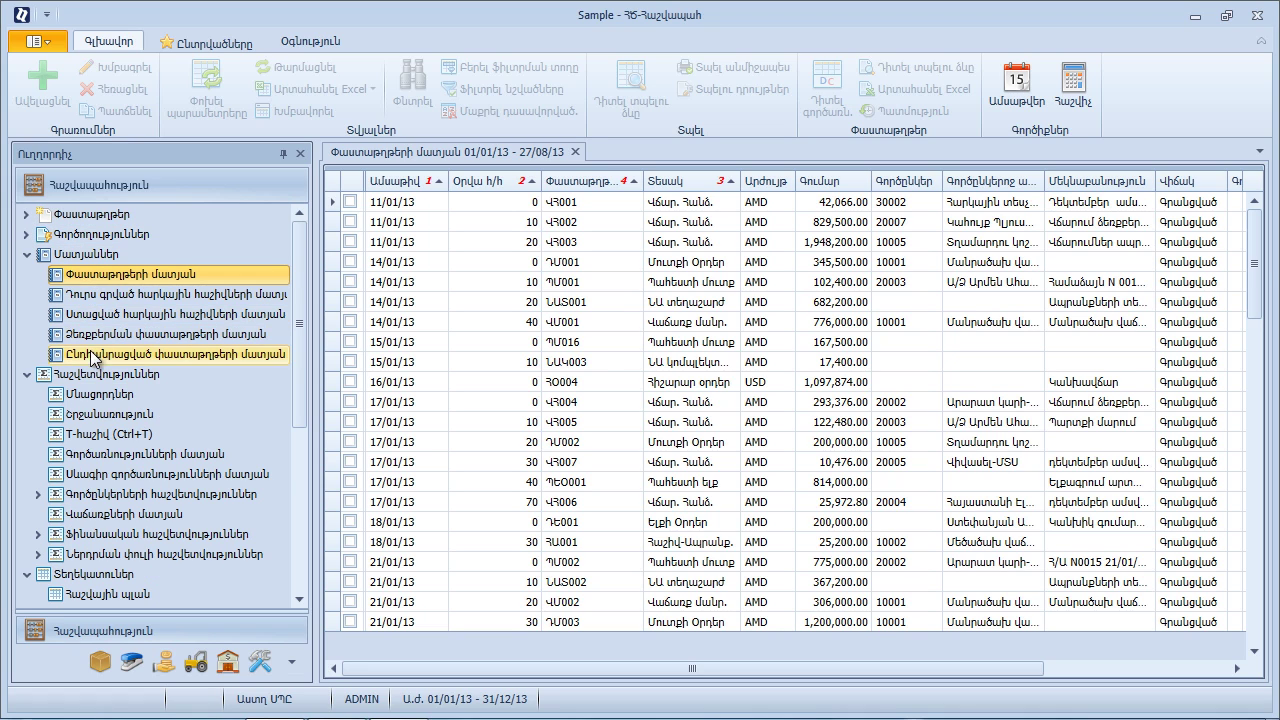
left_click(27, 255)
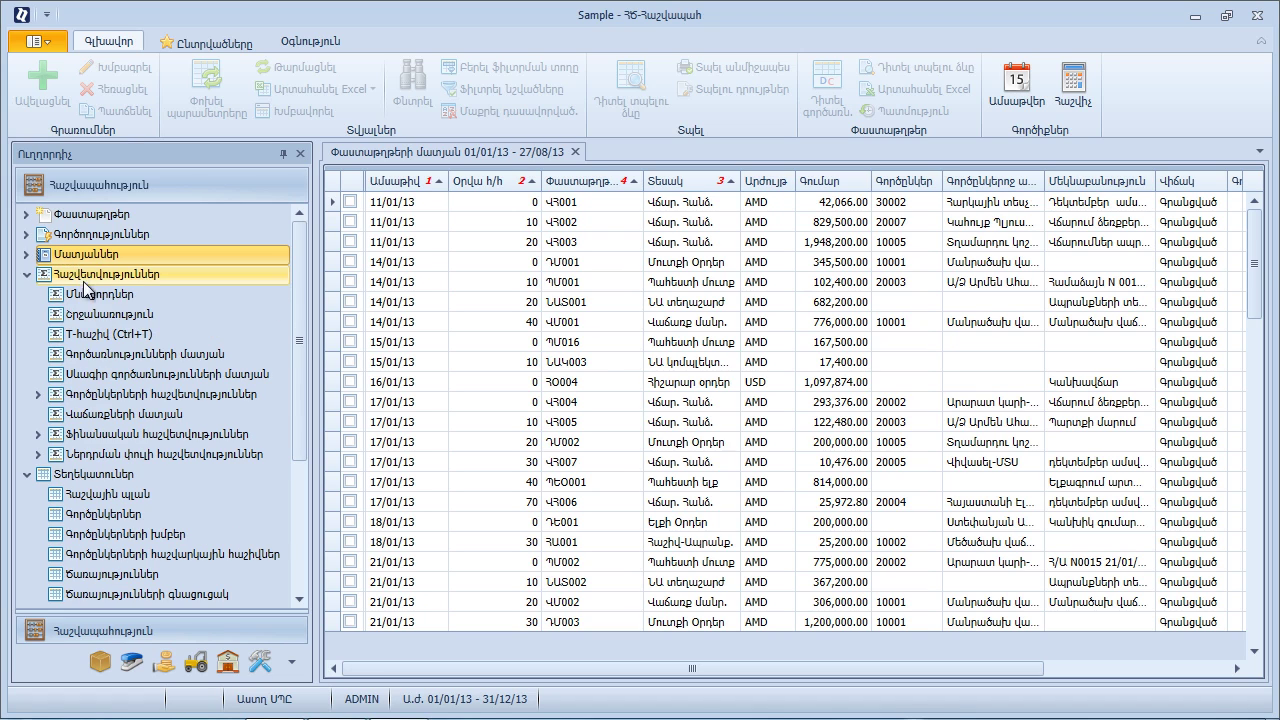
left_click(28, 275)
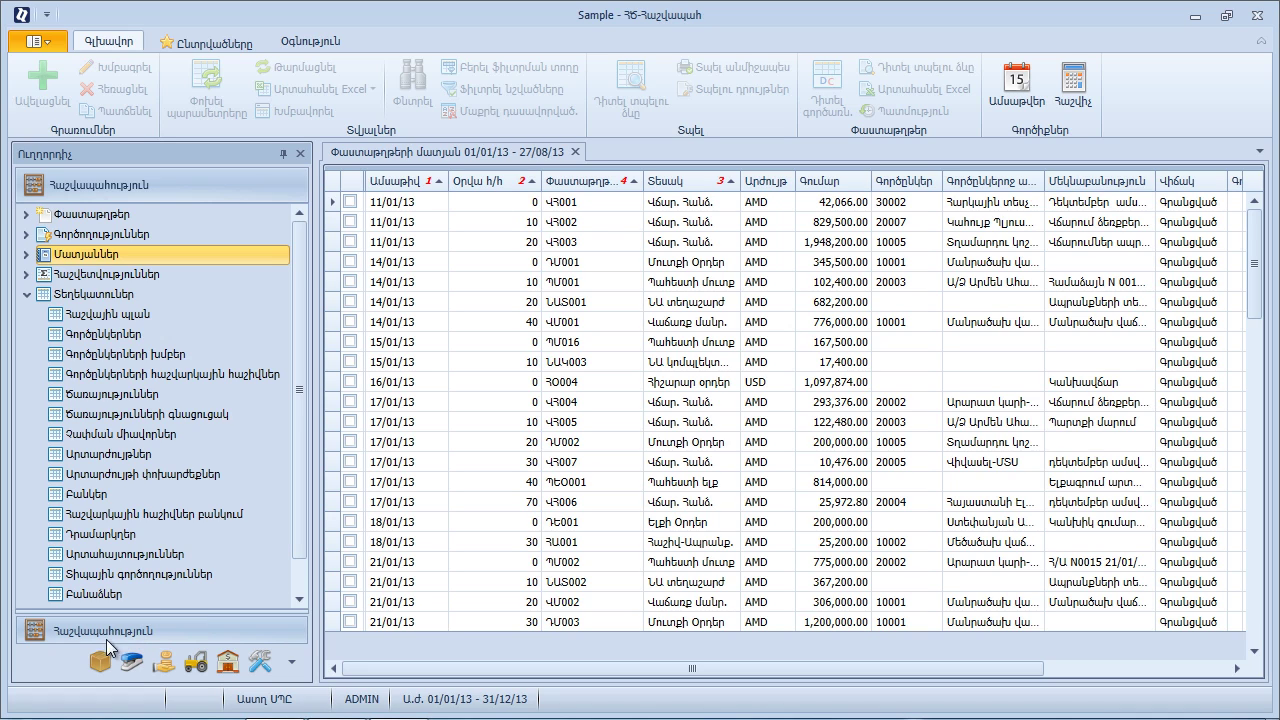
- Open the chart of accounts (Հաշվային պլան) and the partners list (Գործընկերներ) from the accounting module's directories
left_click(233, 668)
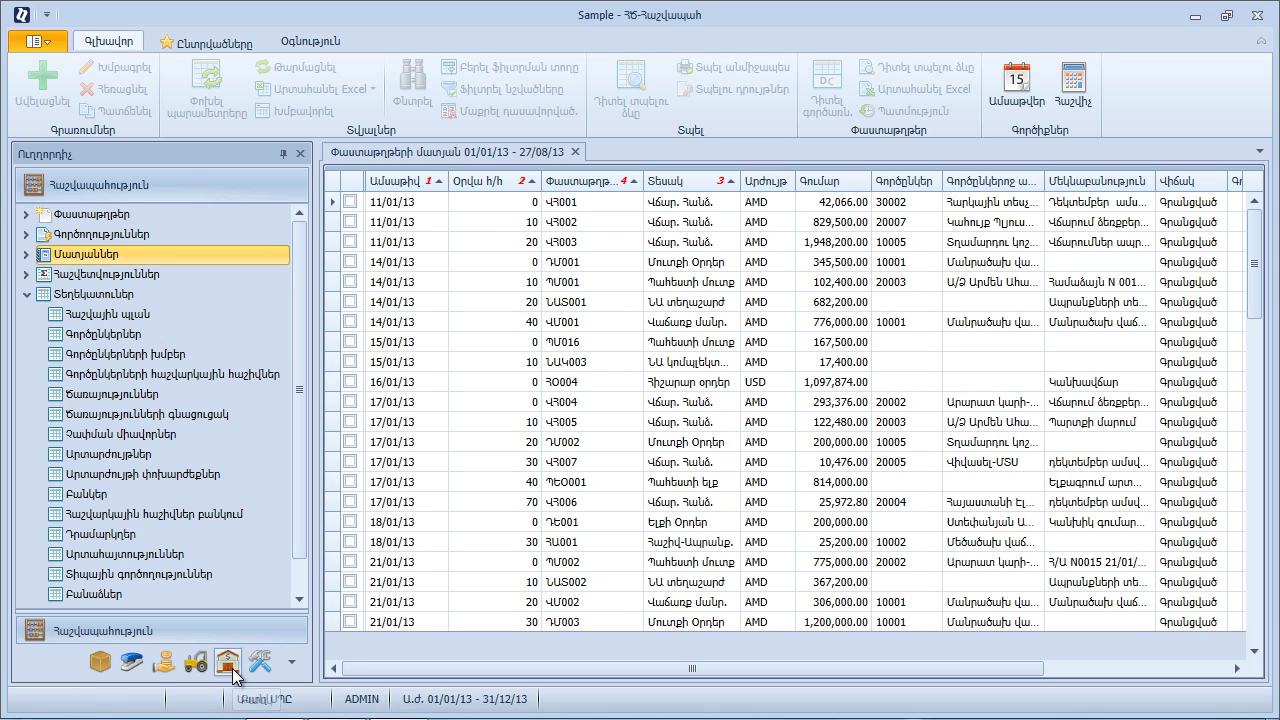
left_click(126, 631)
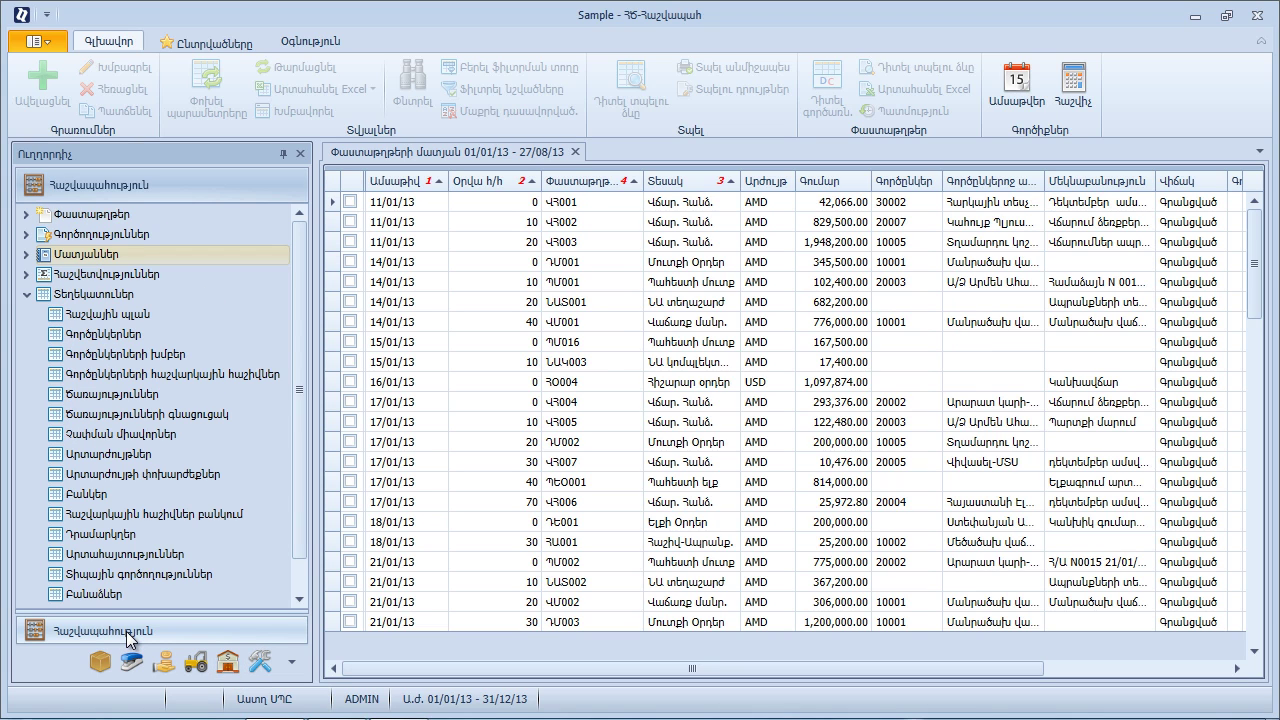
left_click(121, 316)
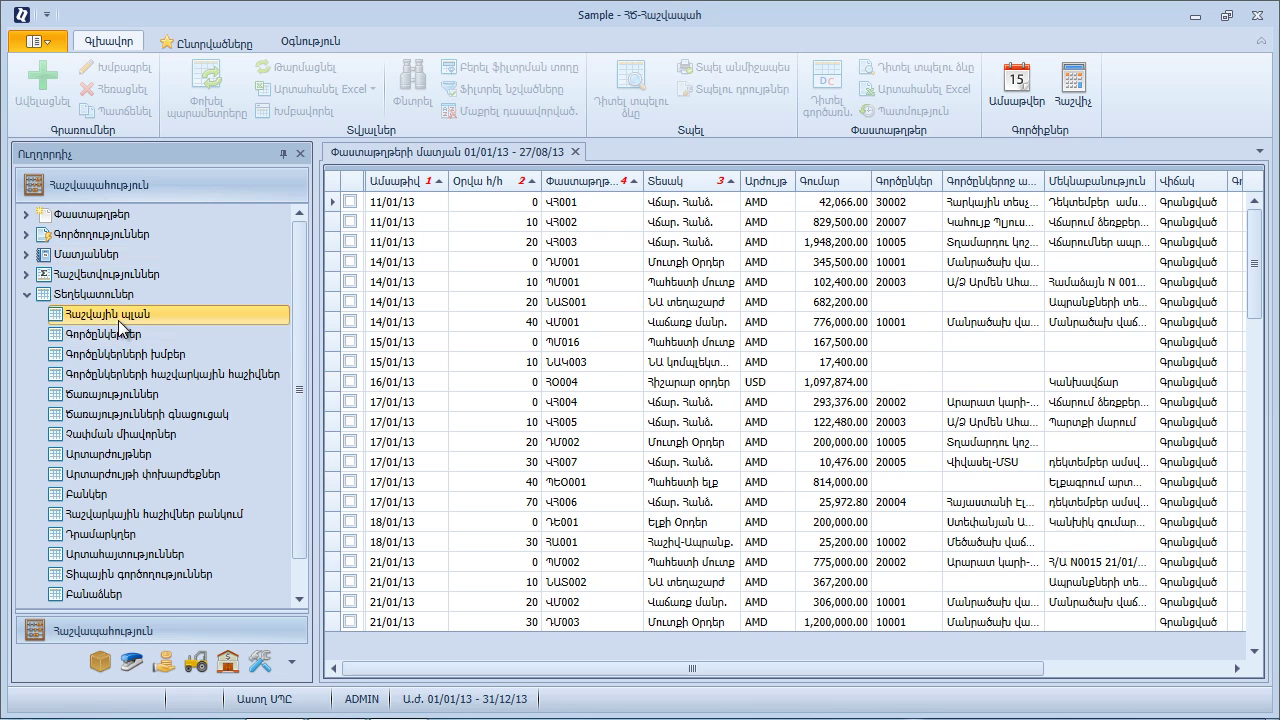
double_click(121, 316)
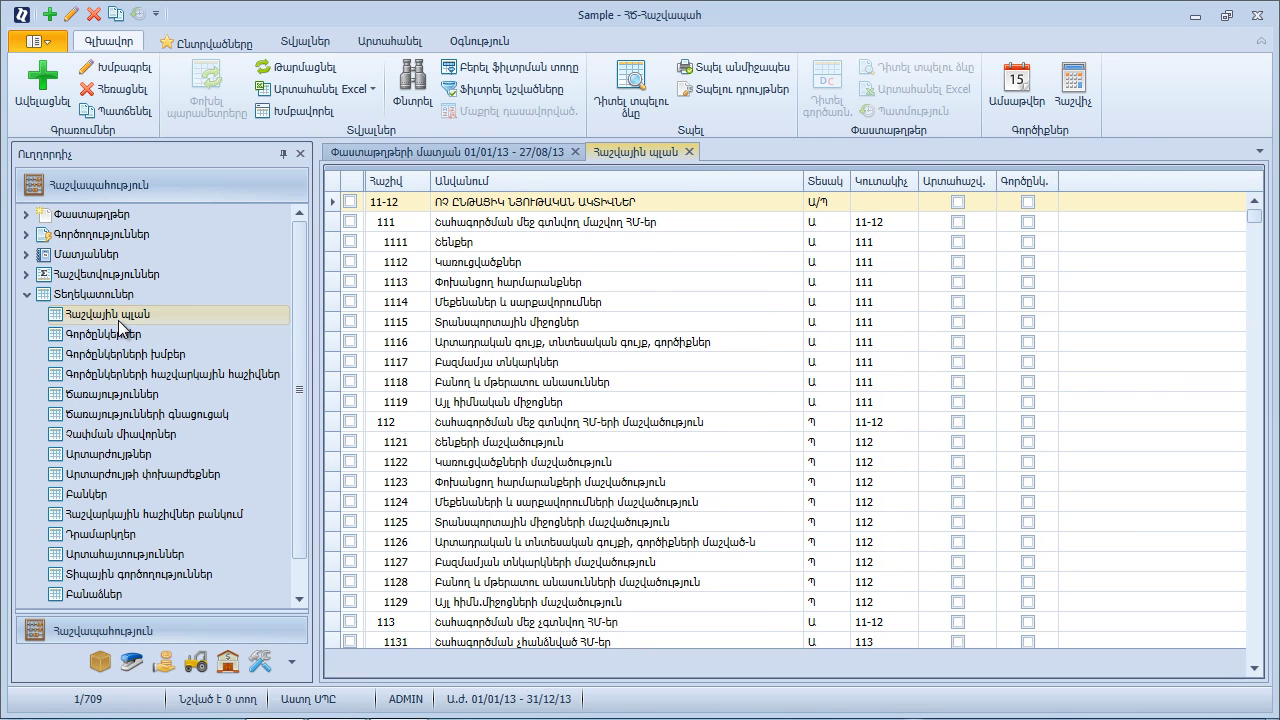
double_click(111, 336)
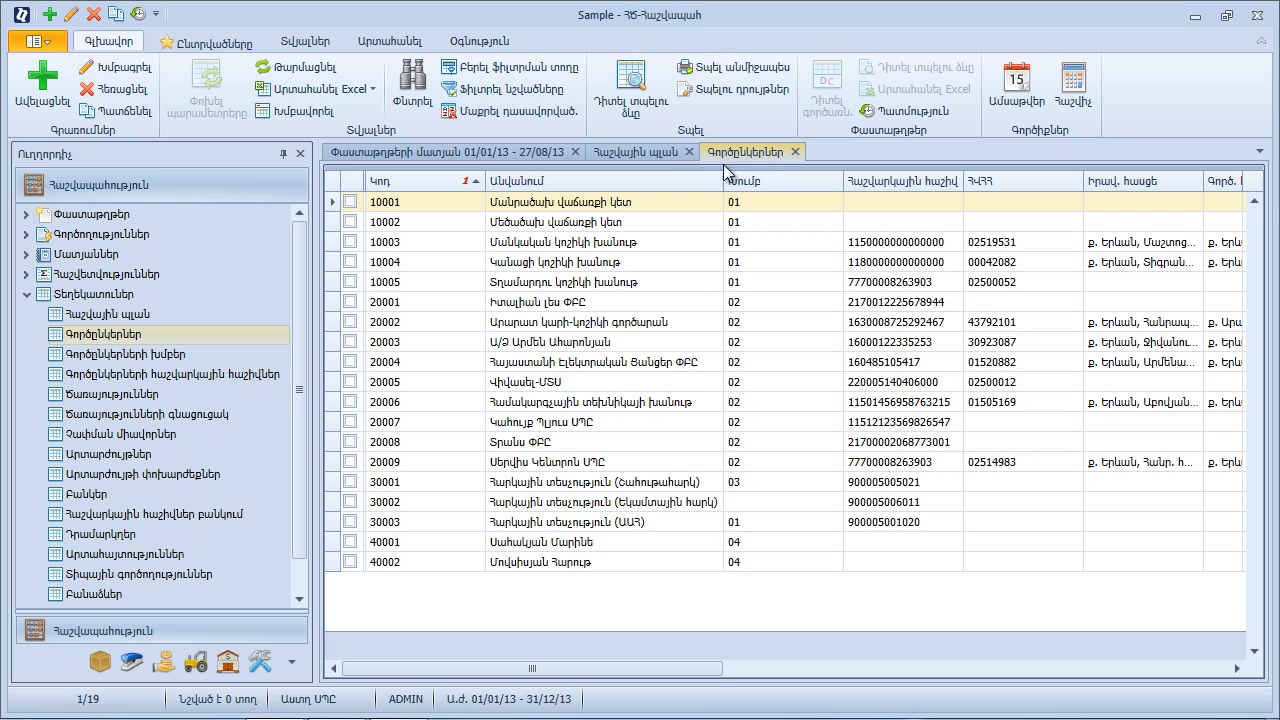
- Switch to the open chart of accounts (Հաշվային պլան) and back to the partners list (Գործընկերներ)
left_click(659, 154)
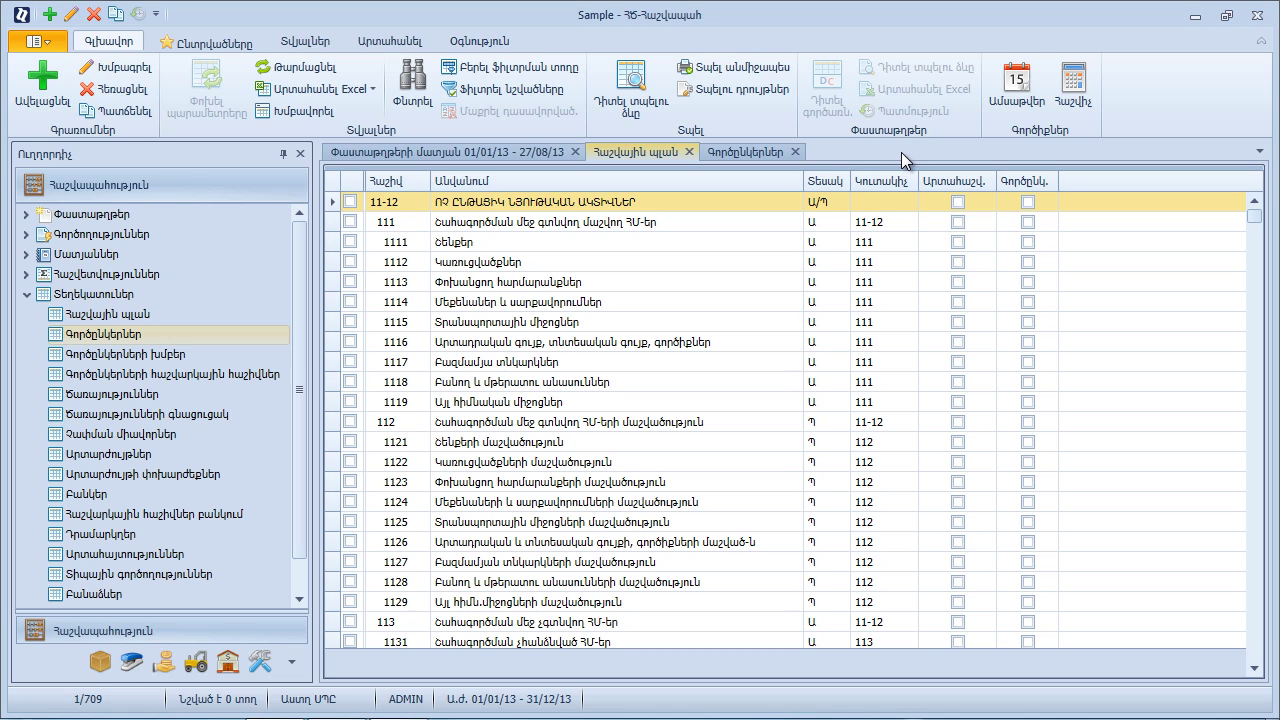
left_click(1260, 152)
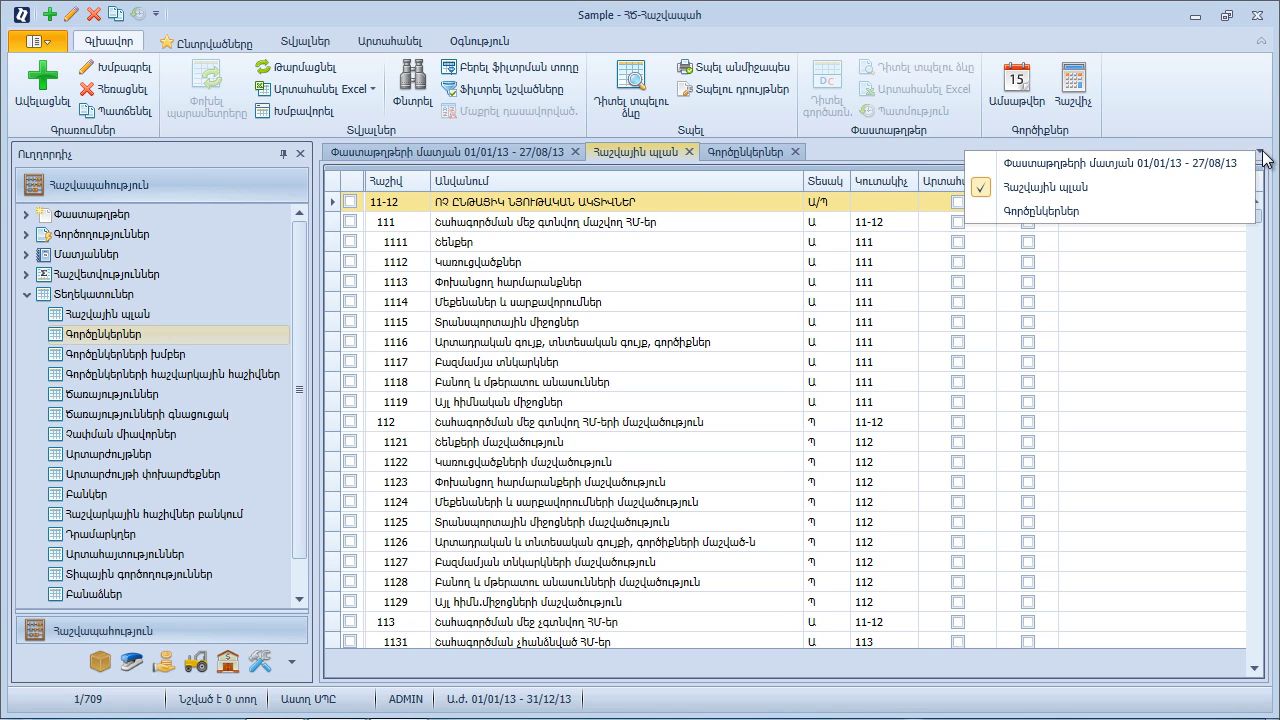
left_click(1061, 211)
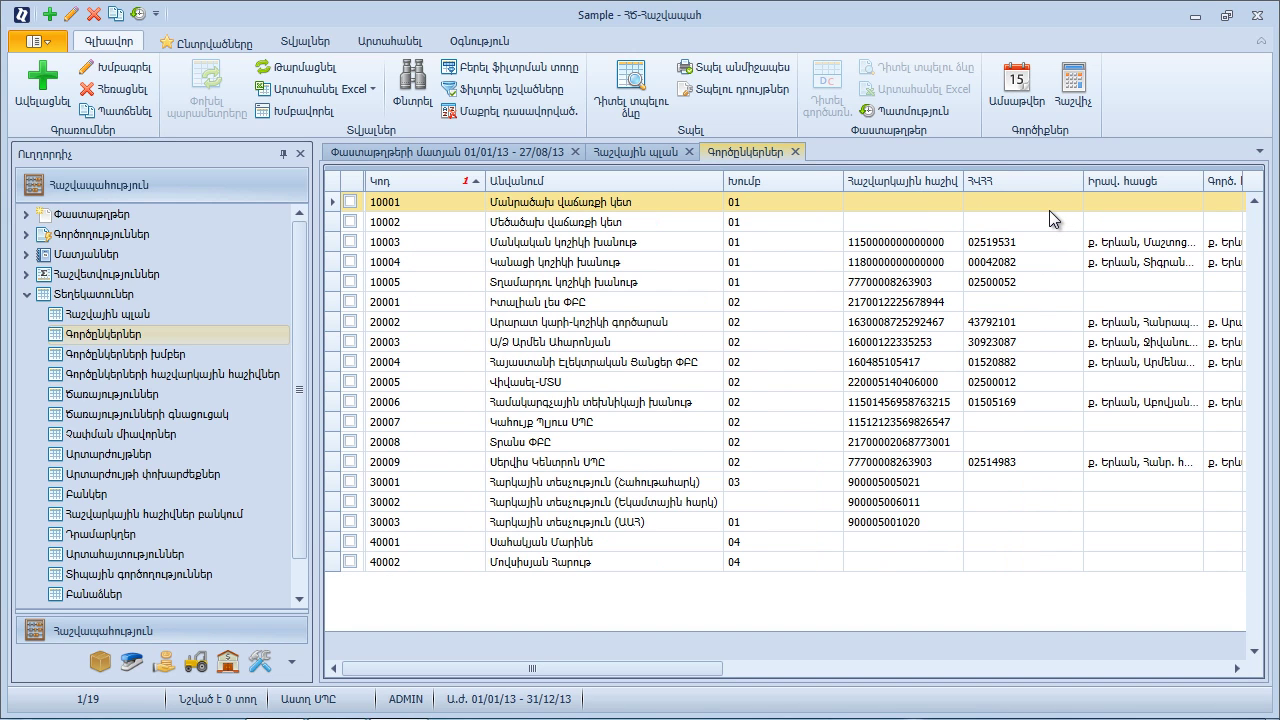
- Set the navigator to auto-hide, widen its slide-out pane so the item names fit, and return to the partners list
left_click(283, 155)
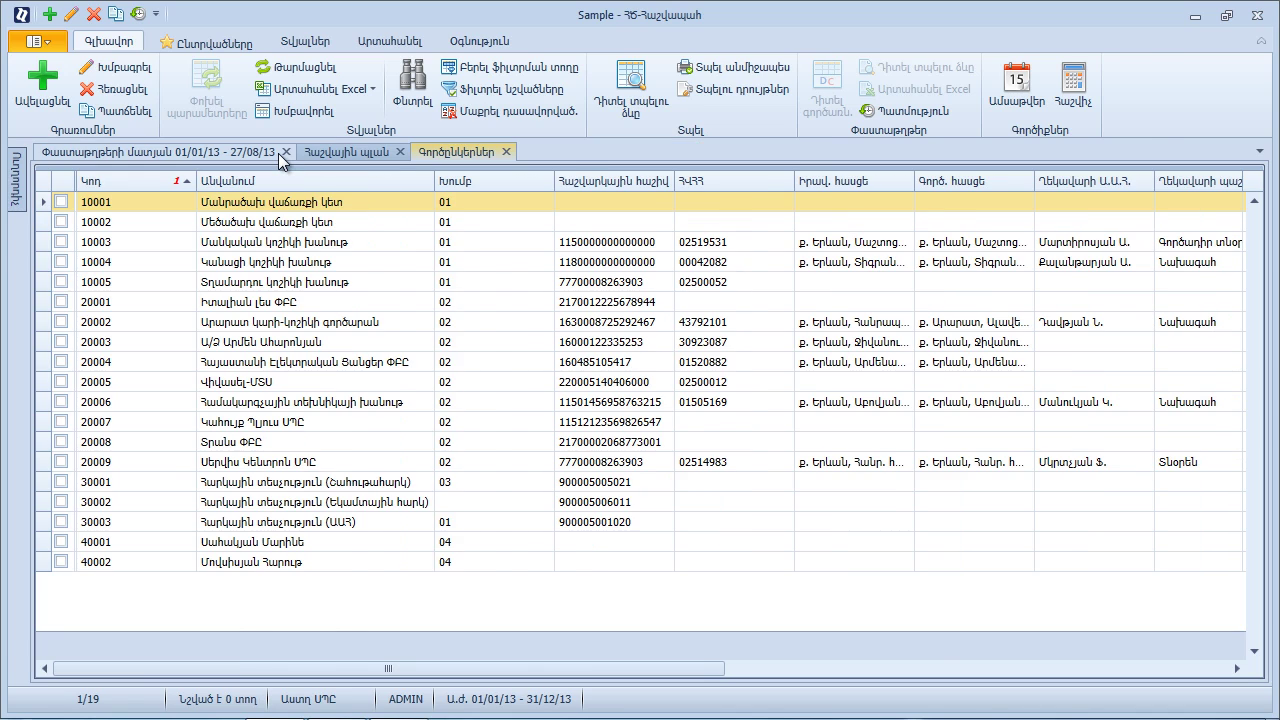
left_click(15, 180)
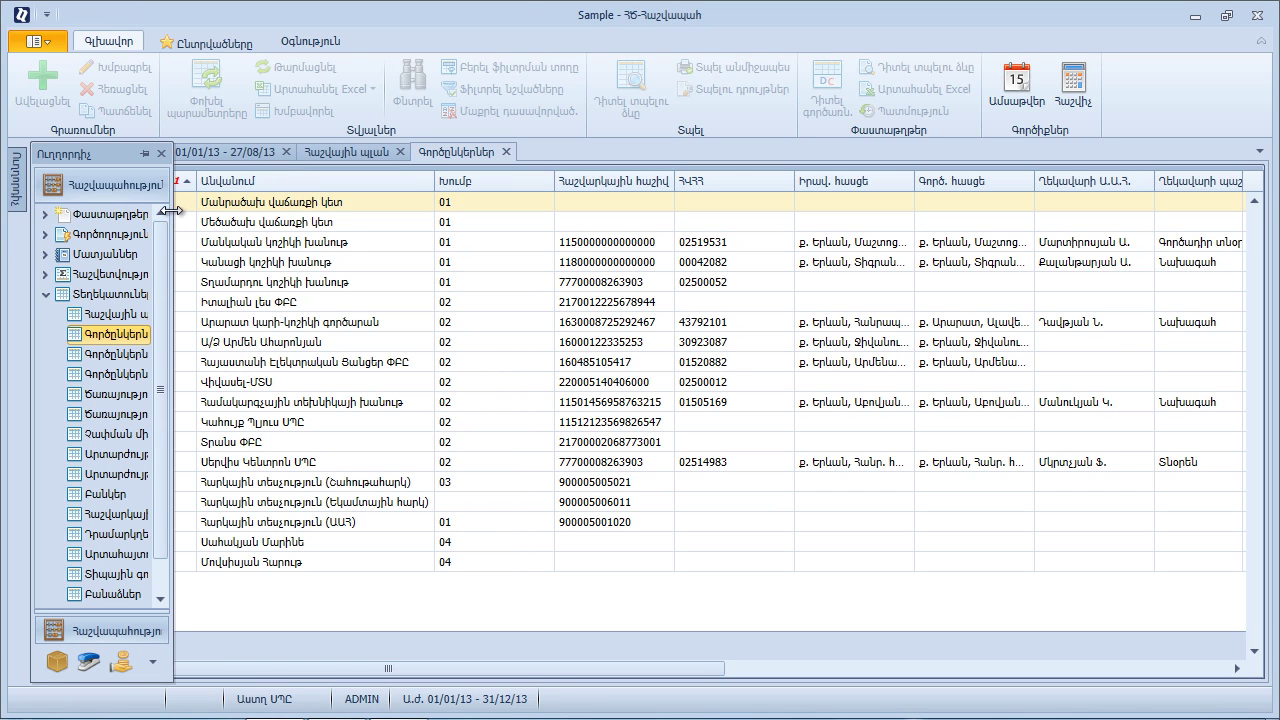
left_click_drag(171, 210, 297, 214)
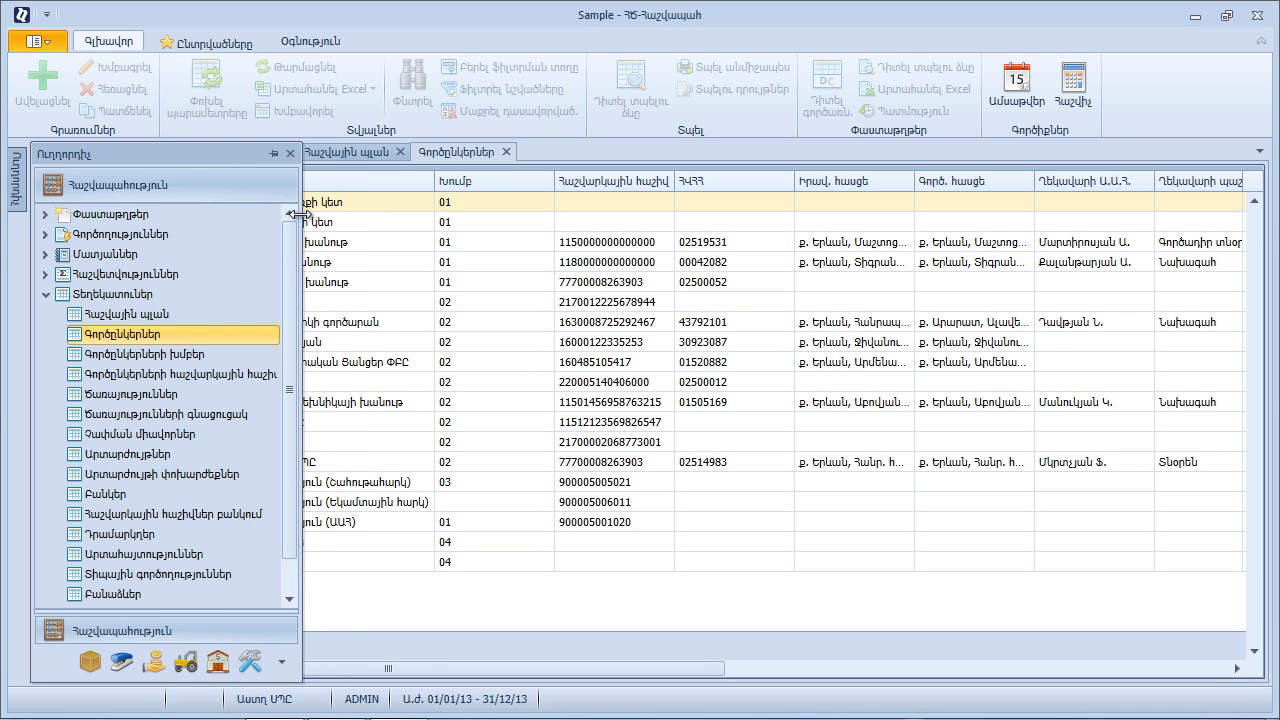
left_click(345, 236)
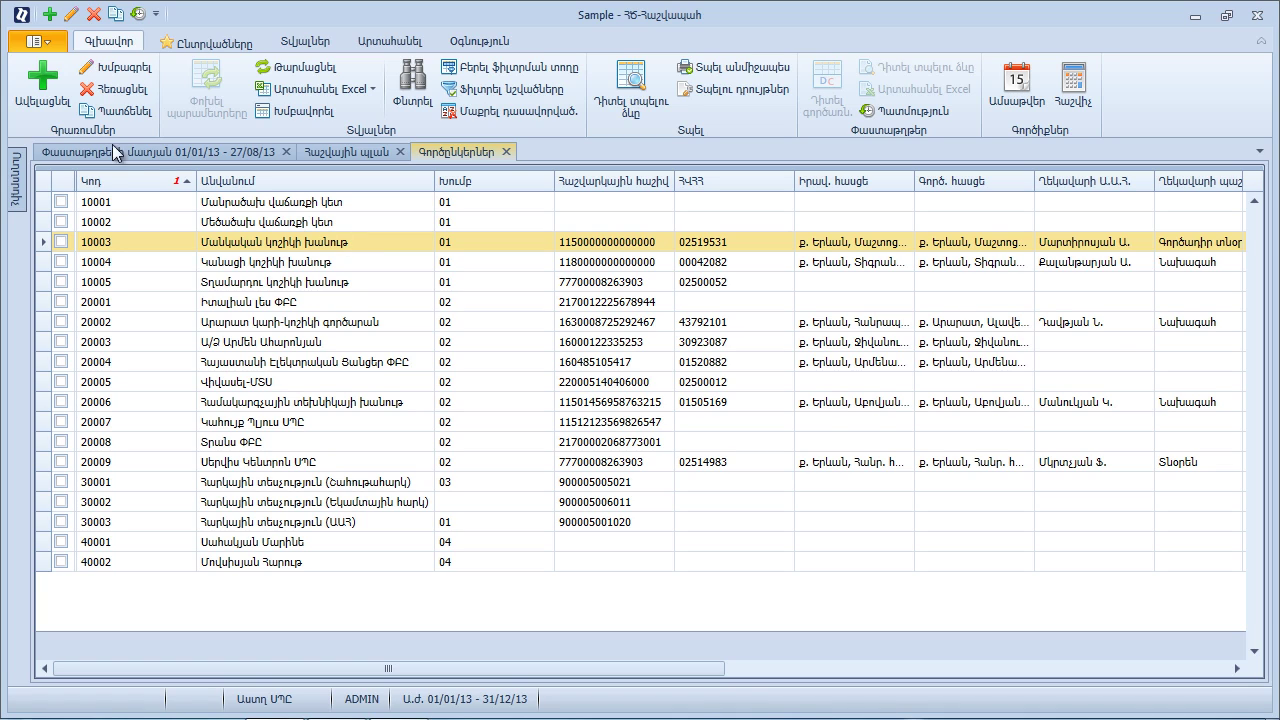
- Open the home page (Գլխավոր էջ), view its accounting (Հաշվապահություն) and warehouse (Պահեստ) sections, and close the page
left_click(48, 40)
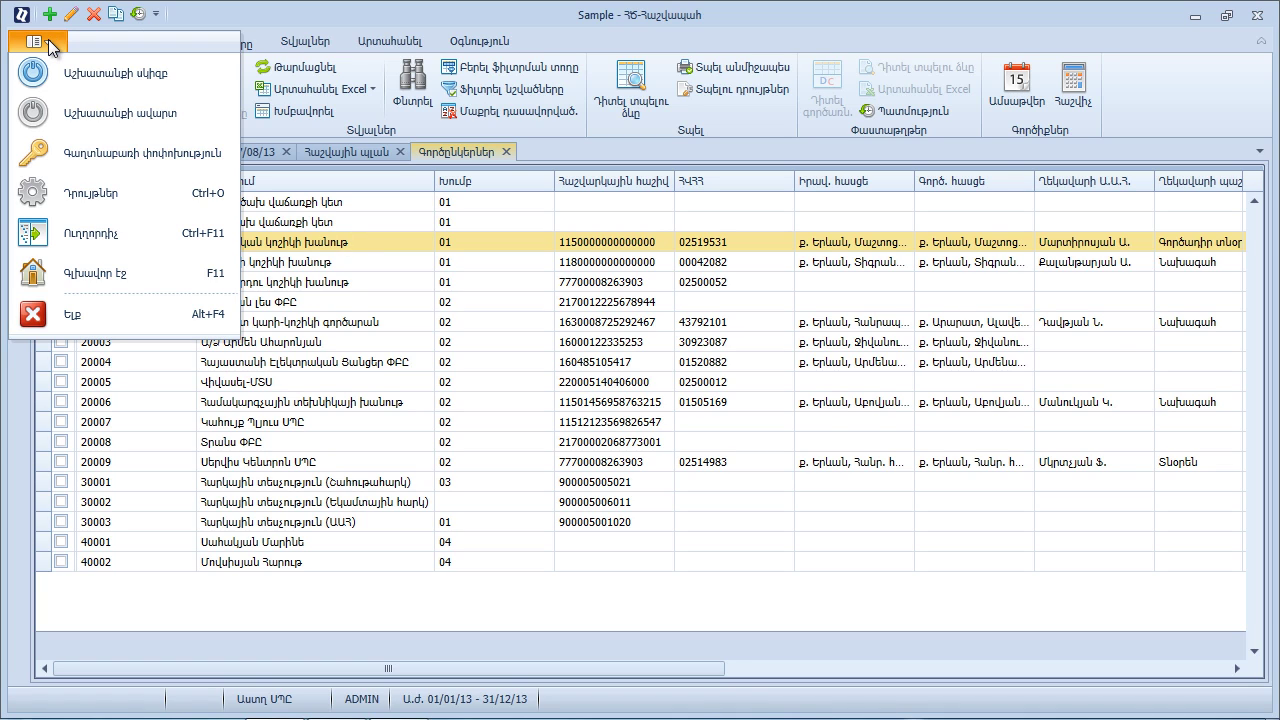
left_click(94, 276)
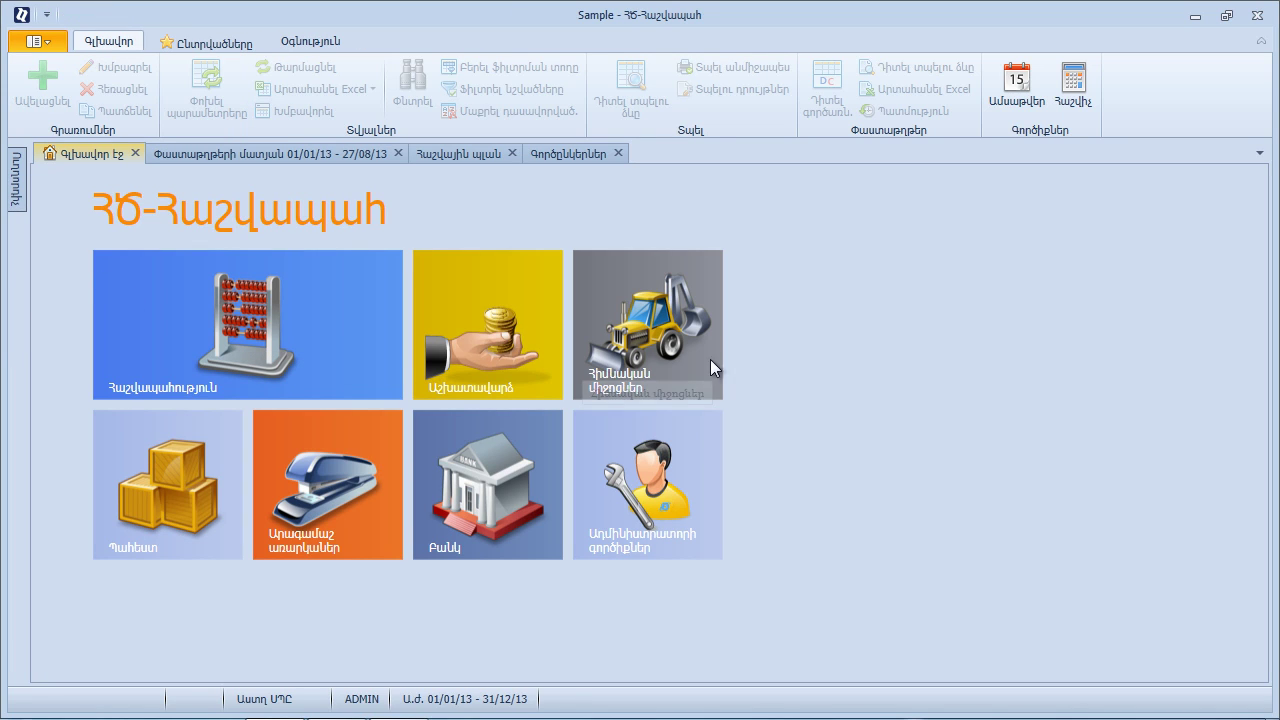
left_click(329, 339)
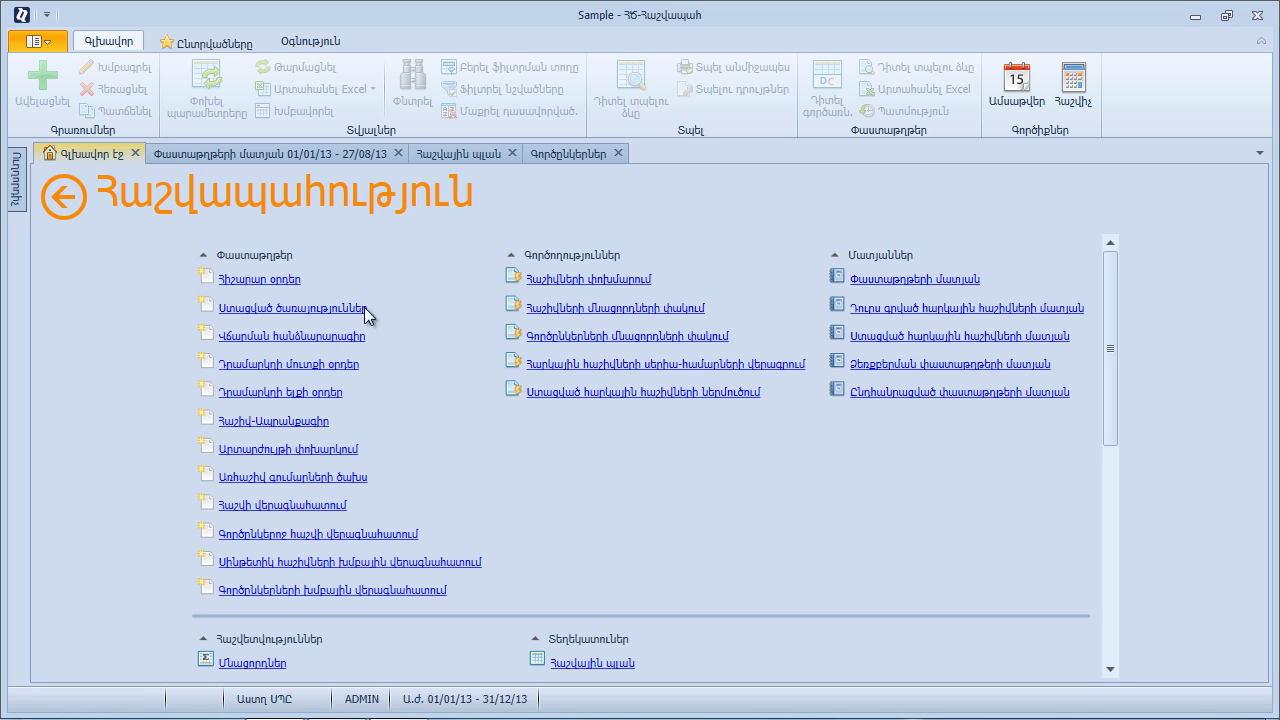
left_click(45, 197)
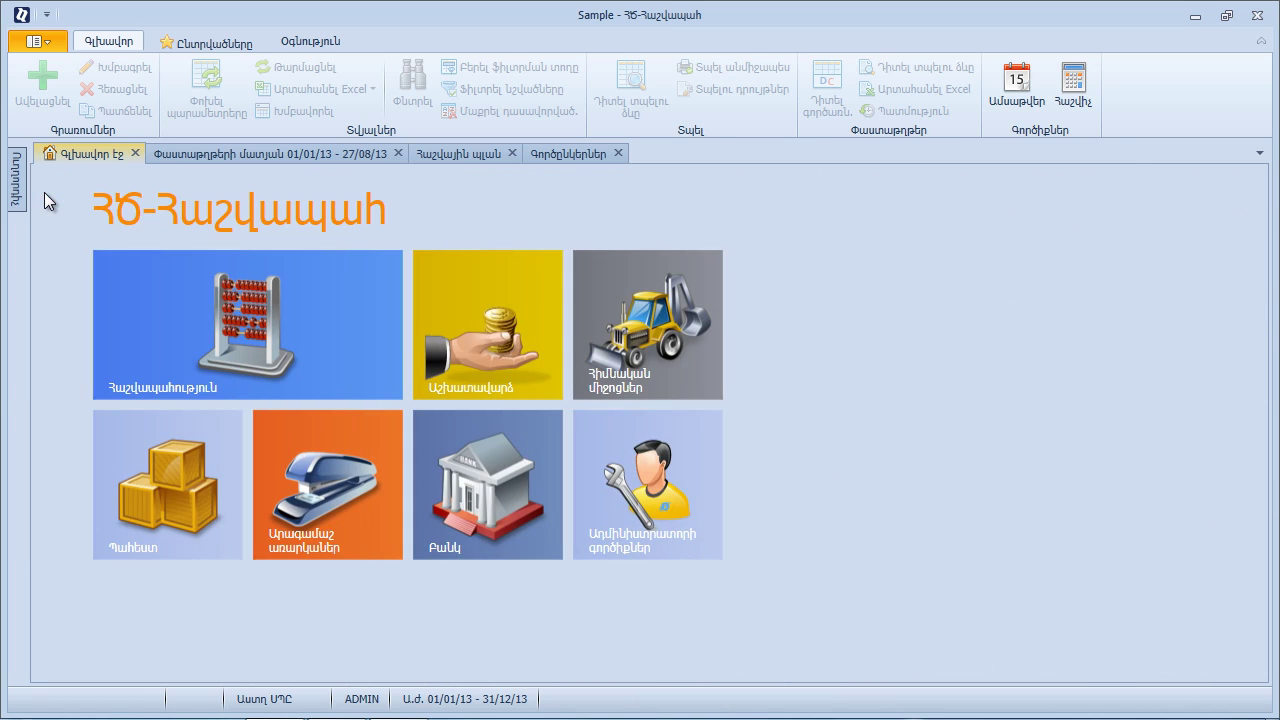
left_click(152, 487)
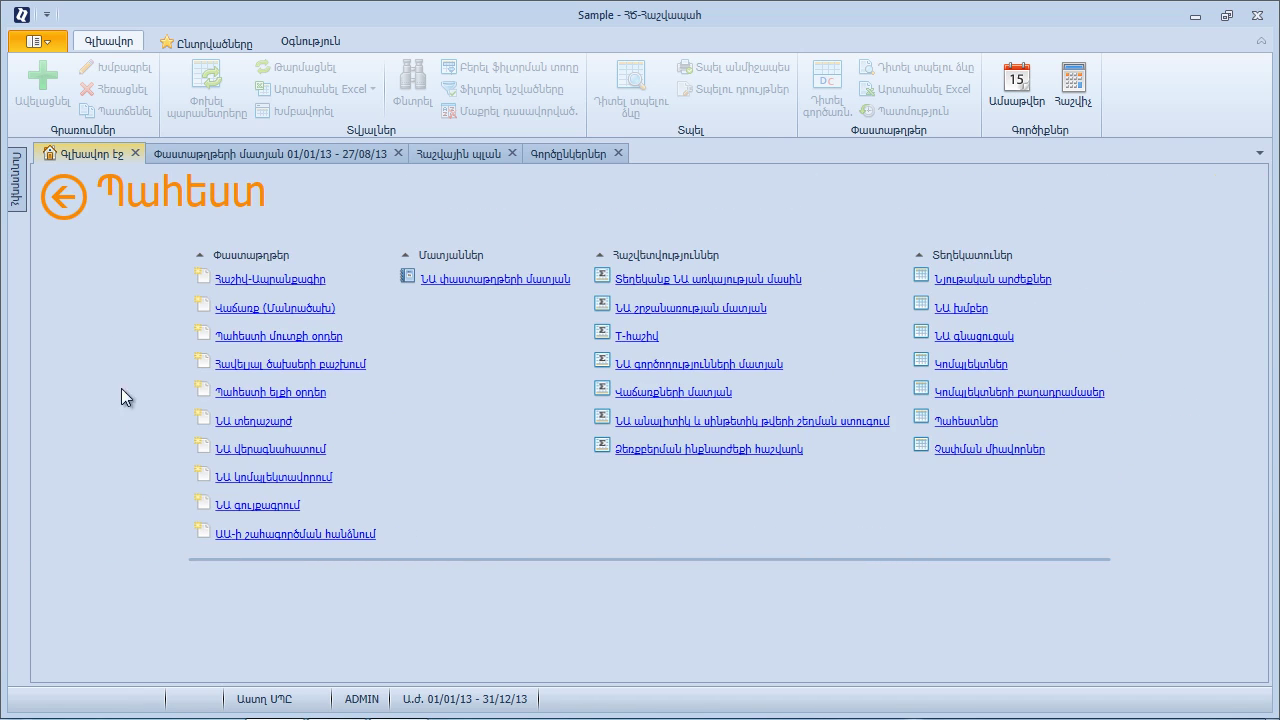
left_click(64, 197)
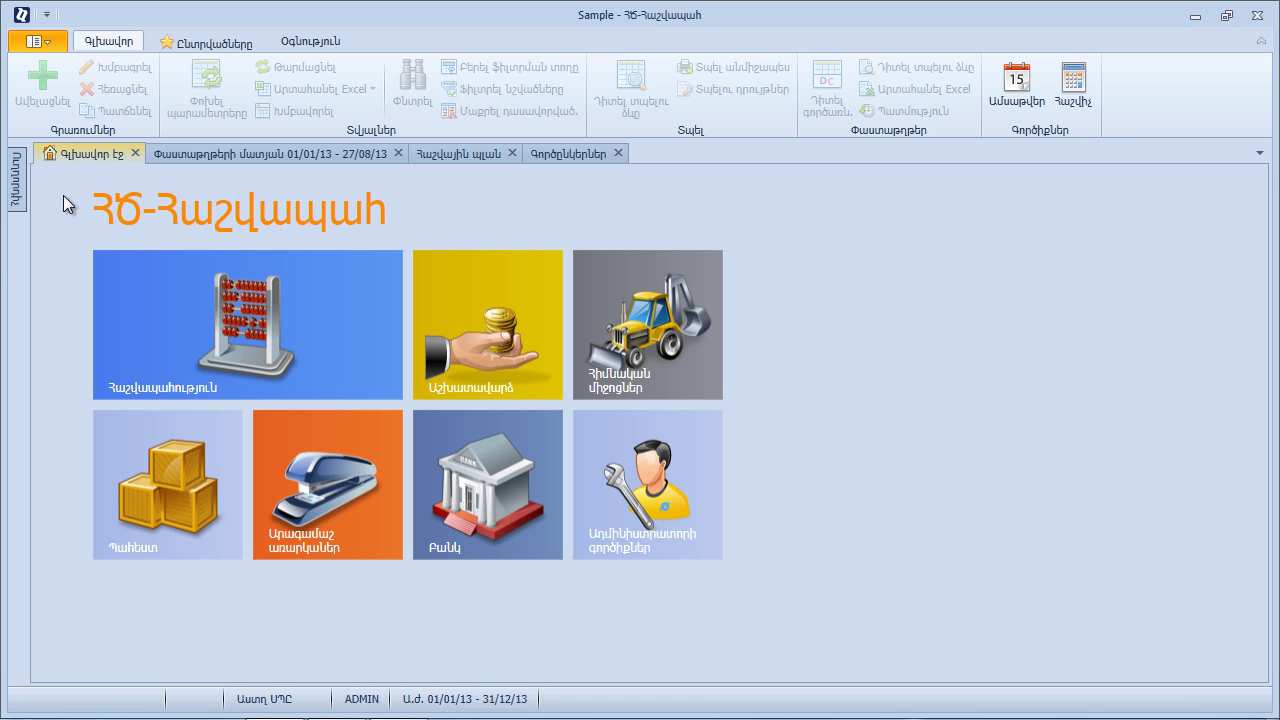
left_click(134, 152)
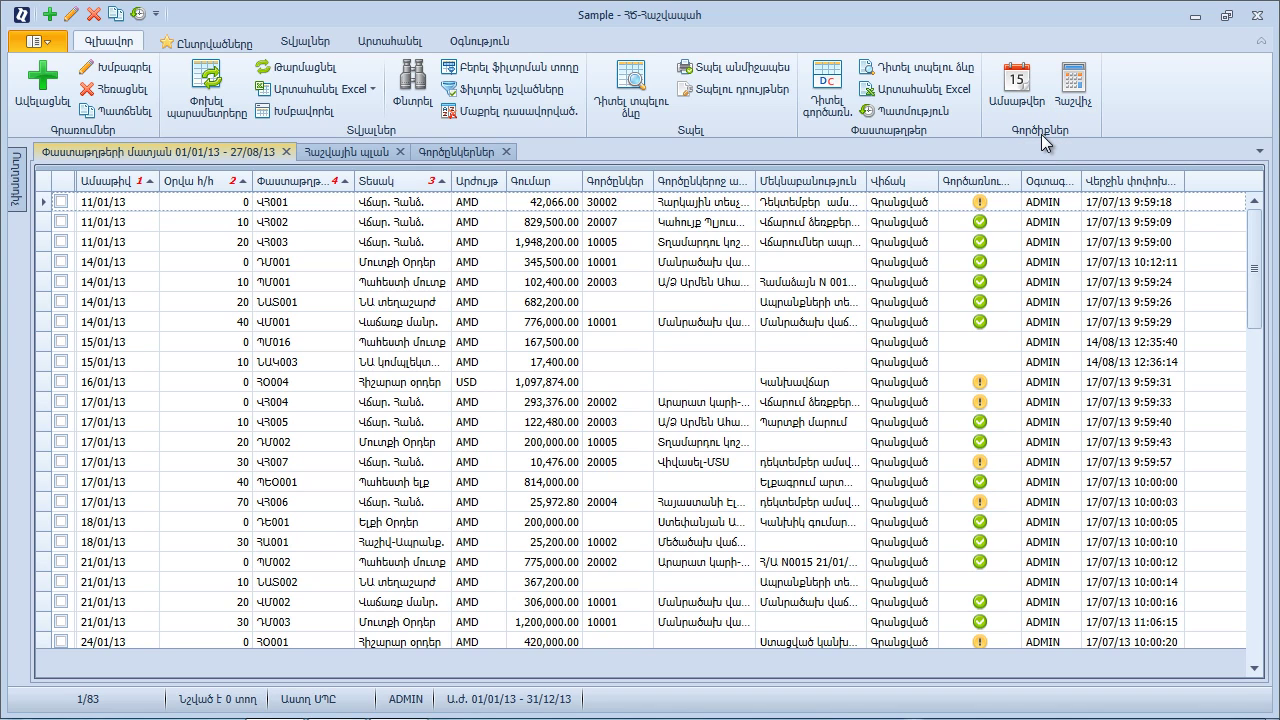
- View and accept the current date and reporting period settings, and briefly open and close the calculator
left_click(1016, 82)
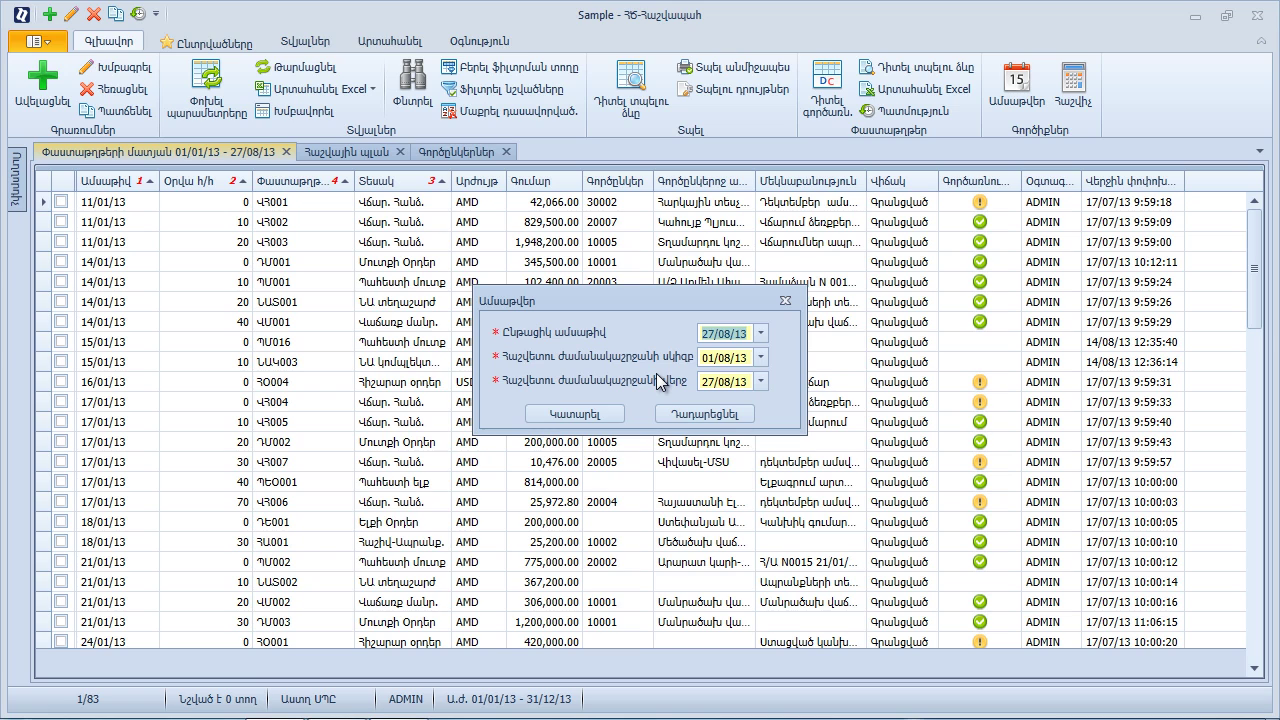
left_click(586, 409)
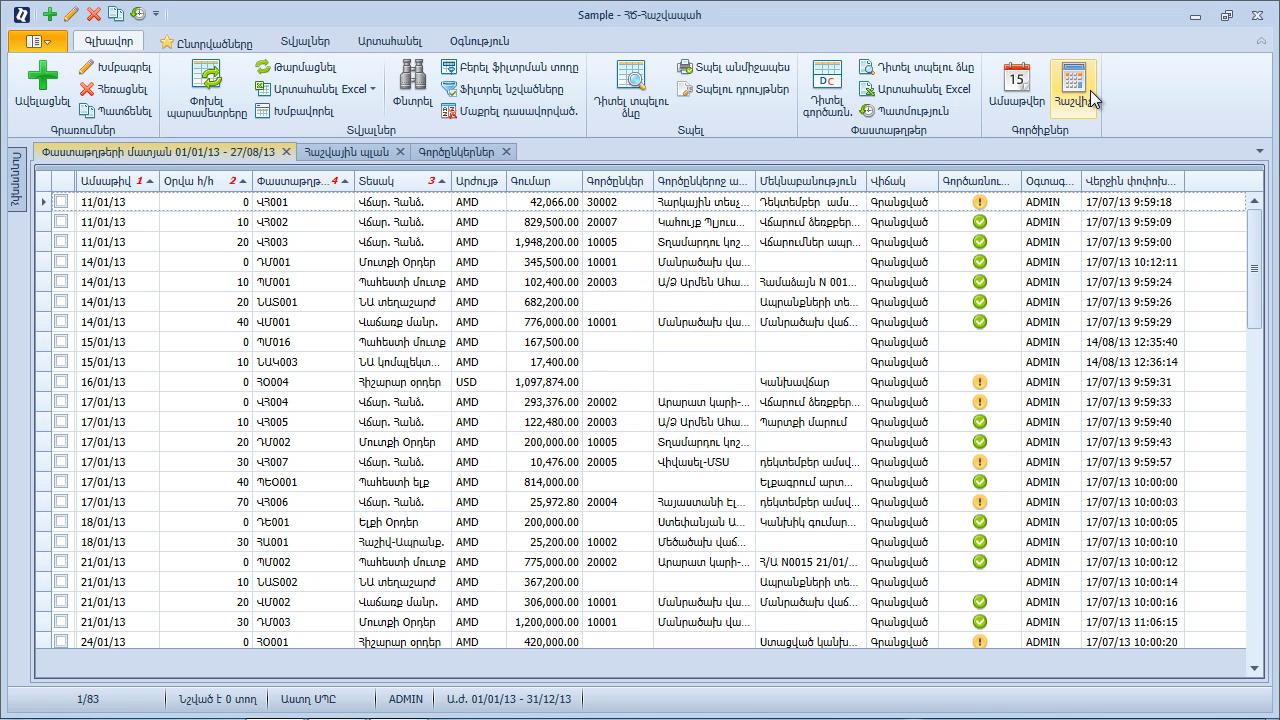
left_click(1092, 97)
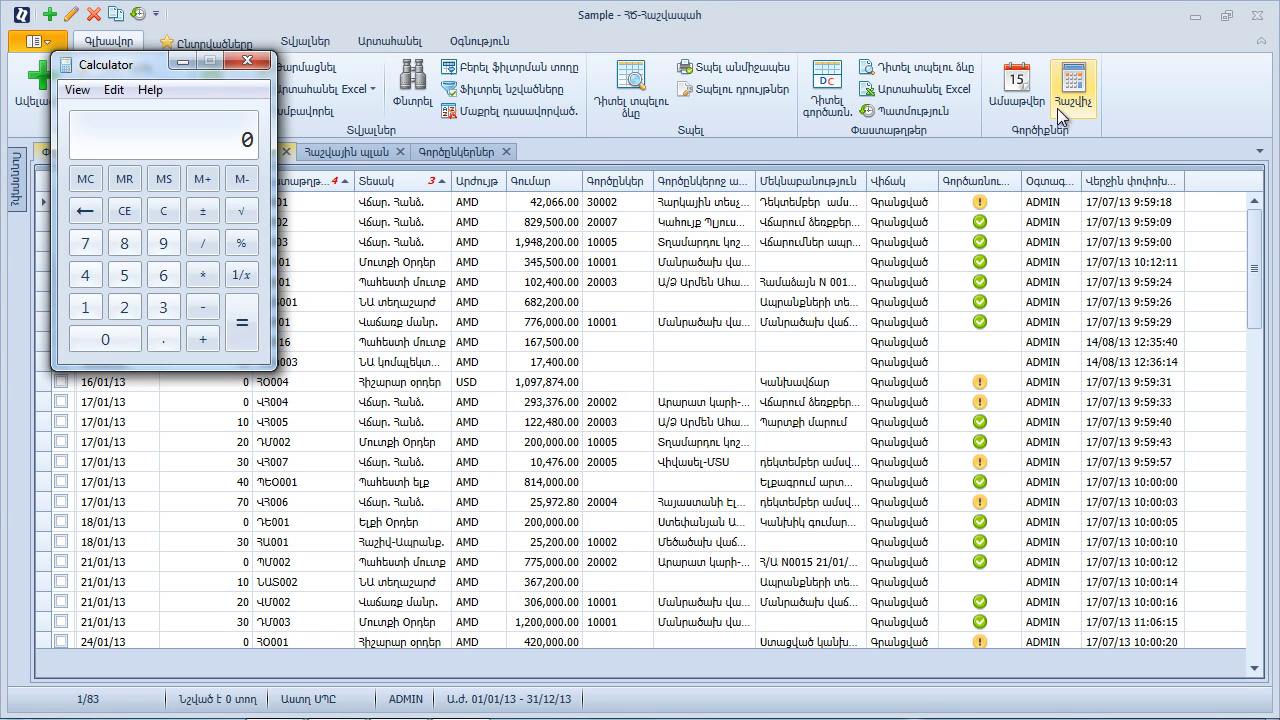
left_click(247, 61)
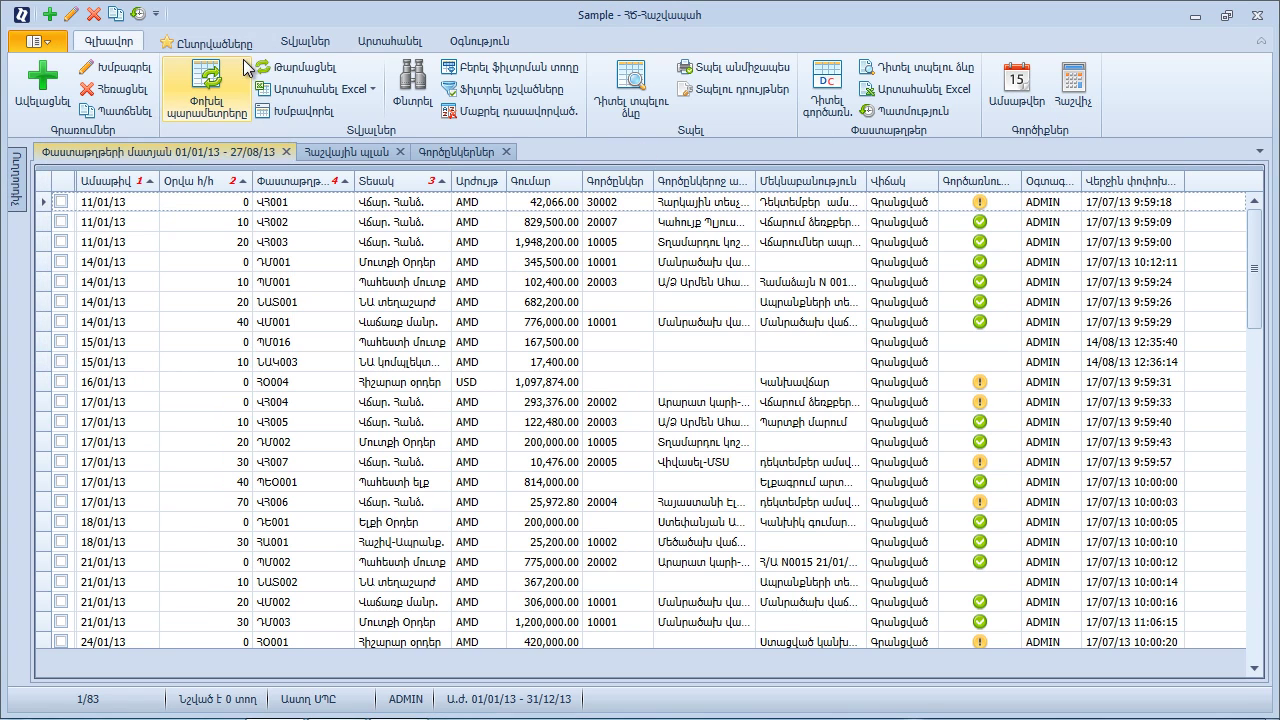
- View the available data (Տվյալներ), export (Արտահանել) and help (Օգնություն) commands for the document journal
left_click(308, 42)
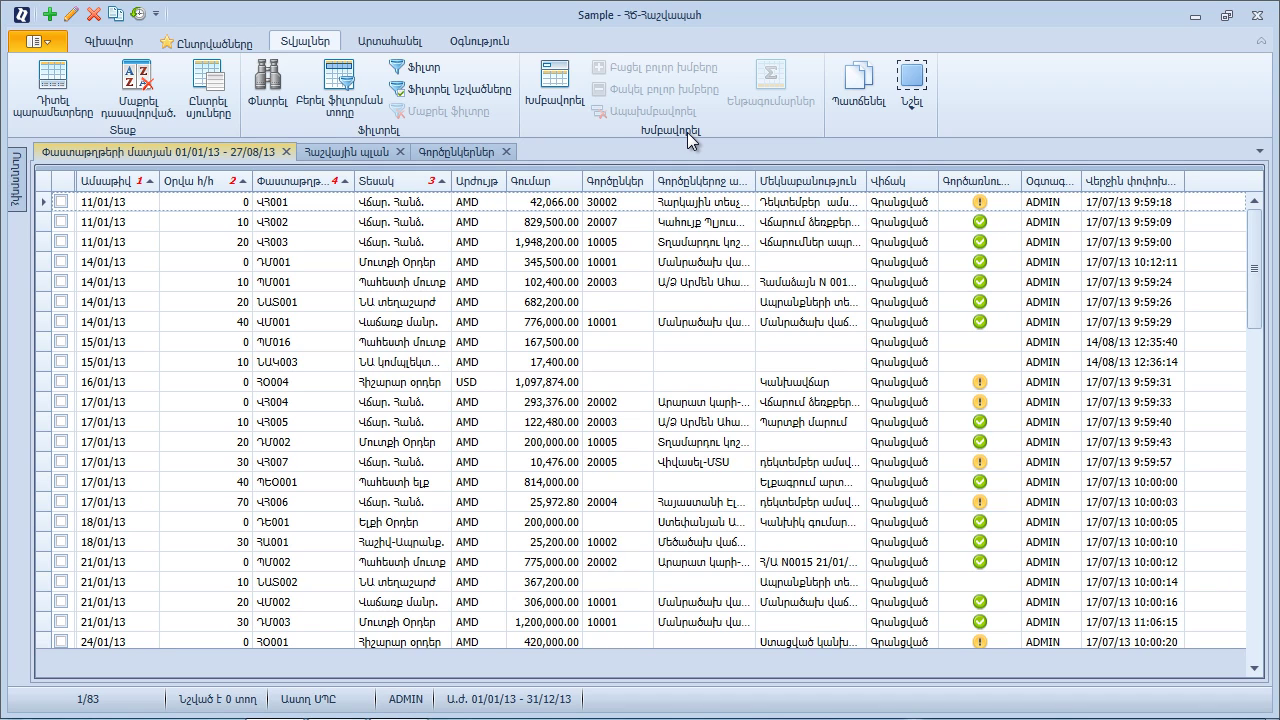
left_click(394, 42)
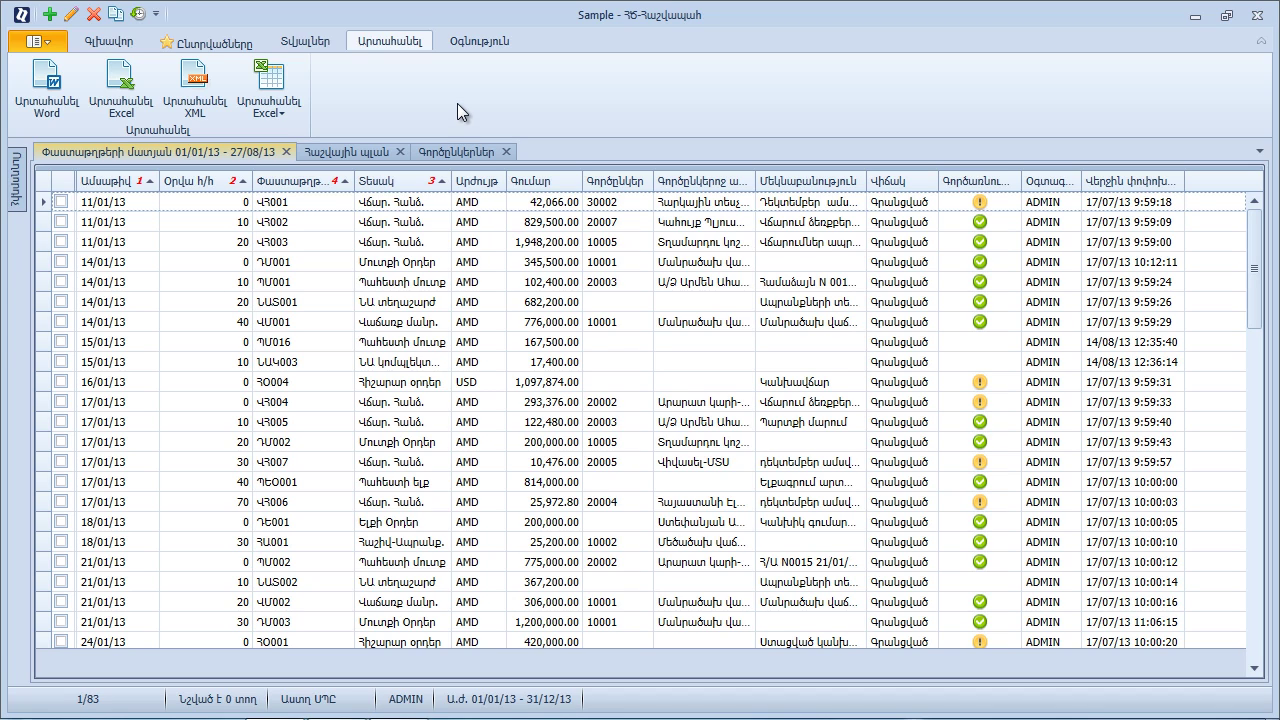
left_click(469, 40)
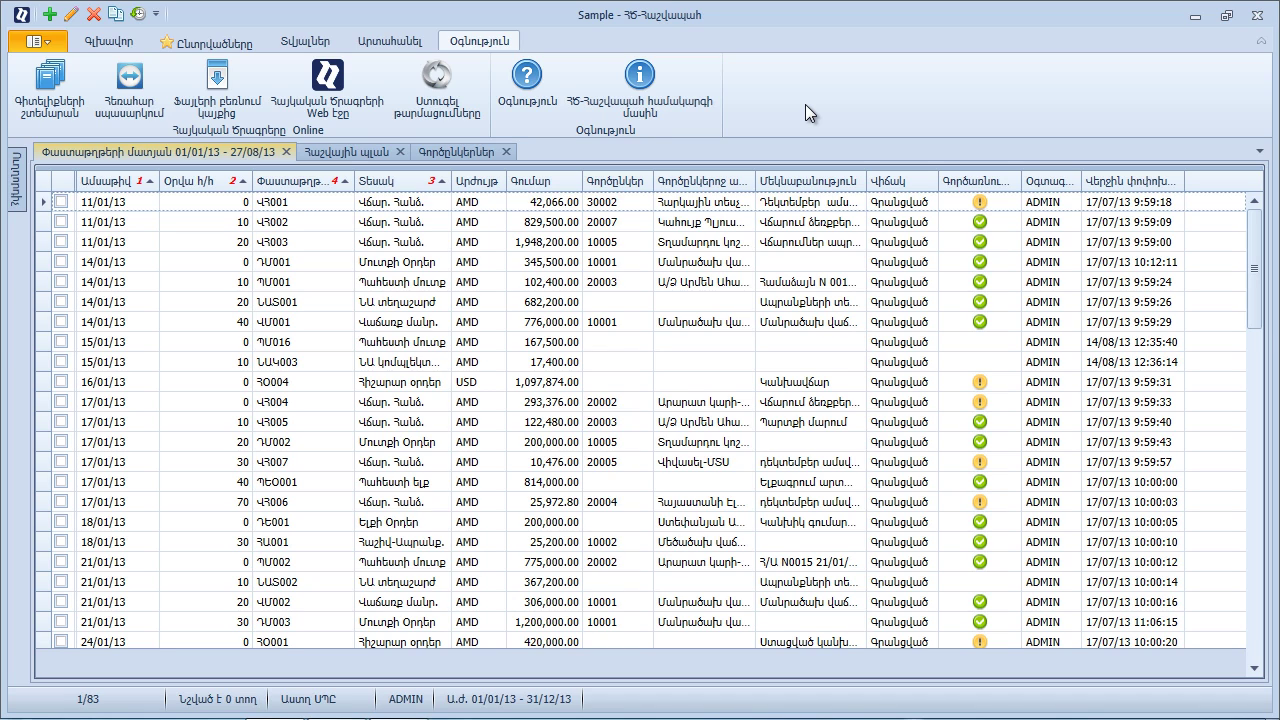
- Keep the navigator permanently shown and add the partners list (Գործընկերներ) to the favourites (Ընտրվածները)
left_click(226, 45)
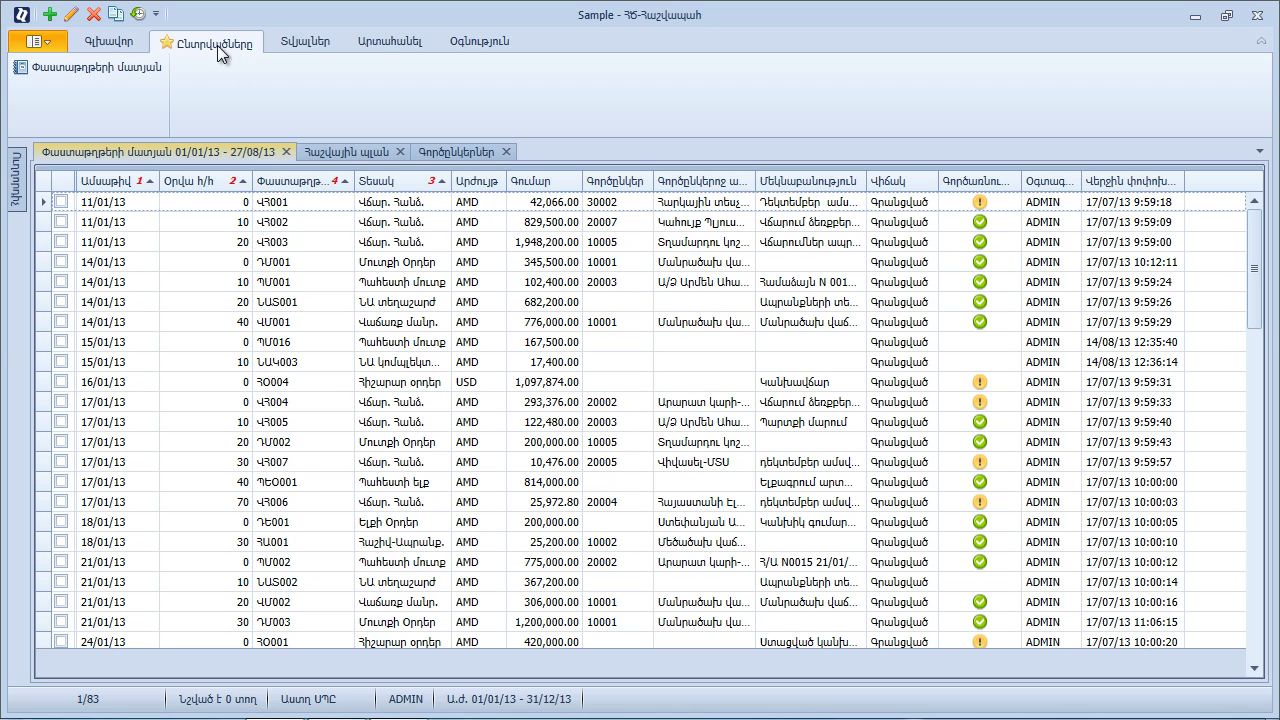
left_click(16, 178)
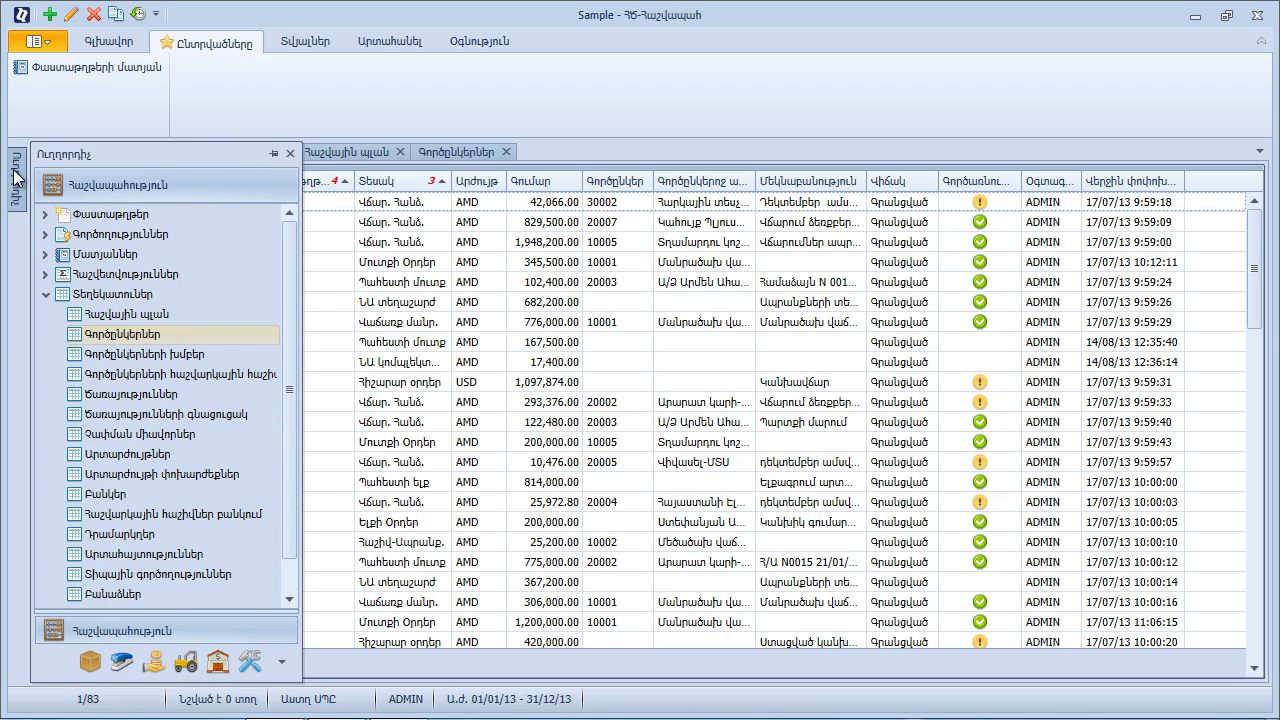
left_click(276, 153)
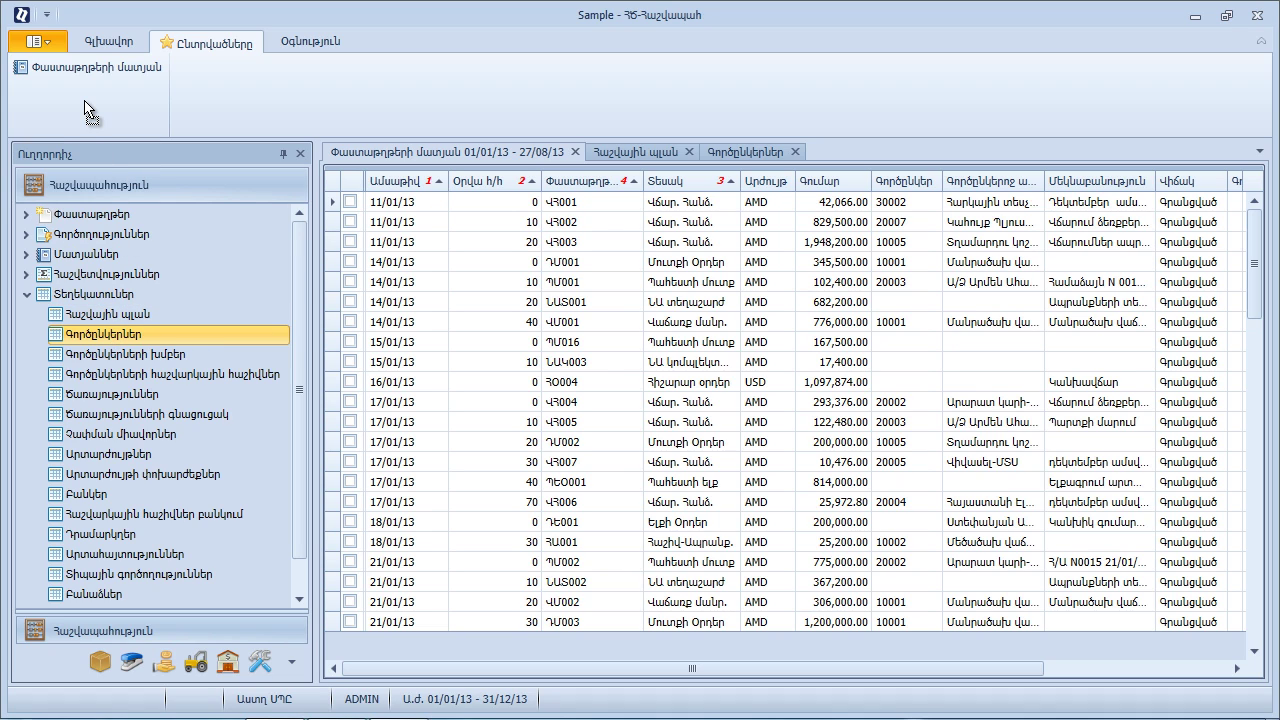
left_click_drag(85, 102, 84, 100)
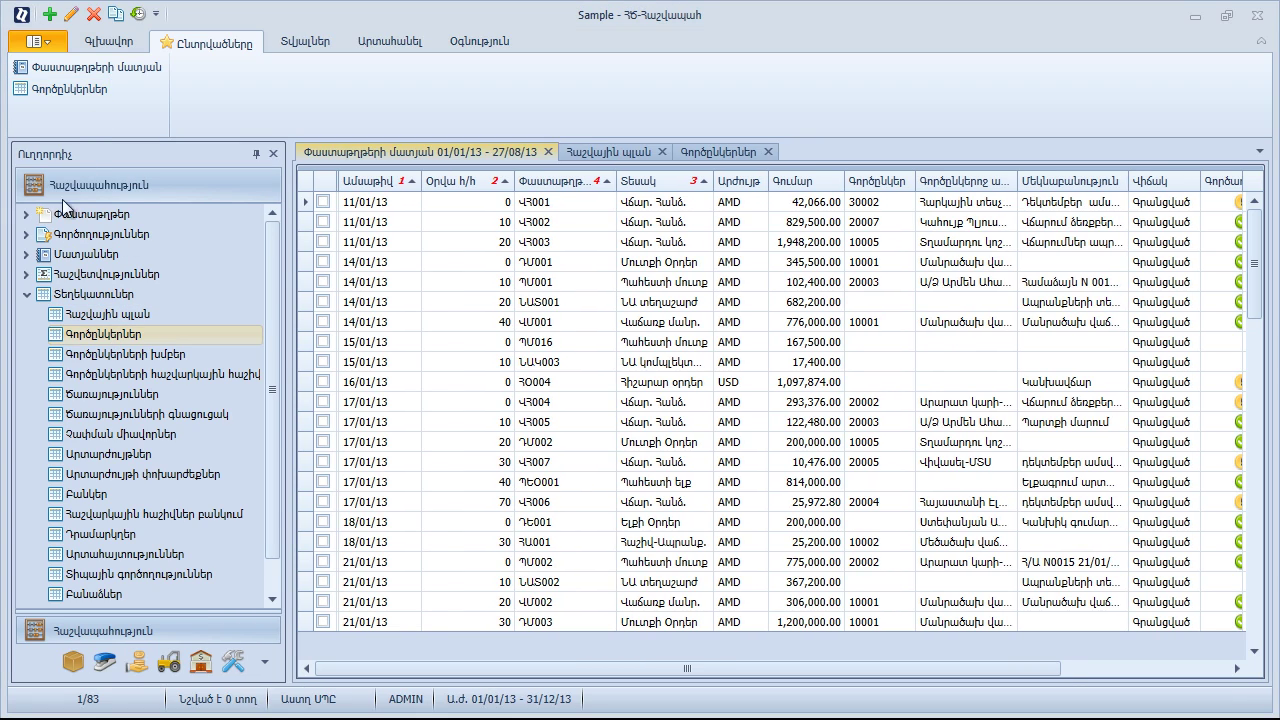
- Collapse the directories (Տեղեկատուներ) and add the T-հաշիվ report from Հաշվետվություններ to the favourites
left_click(26, 294)
left_click(26, 274)
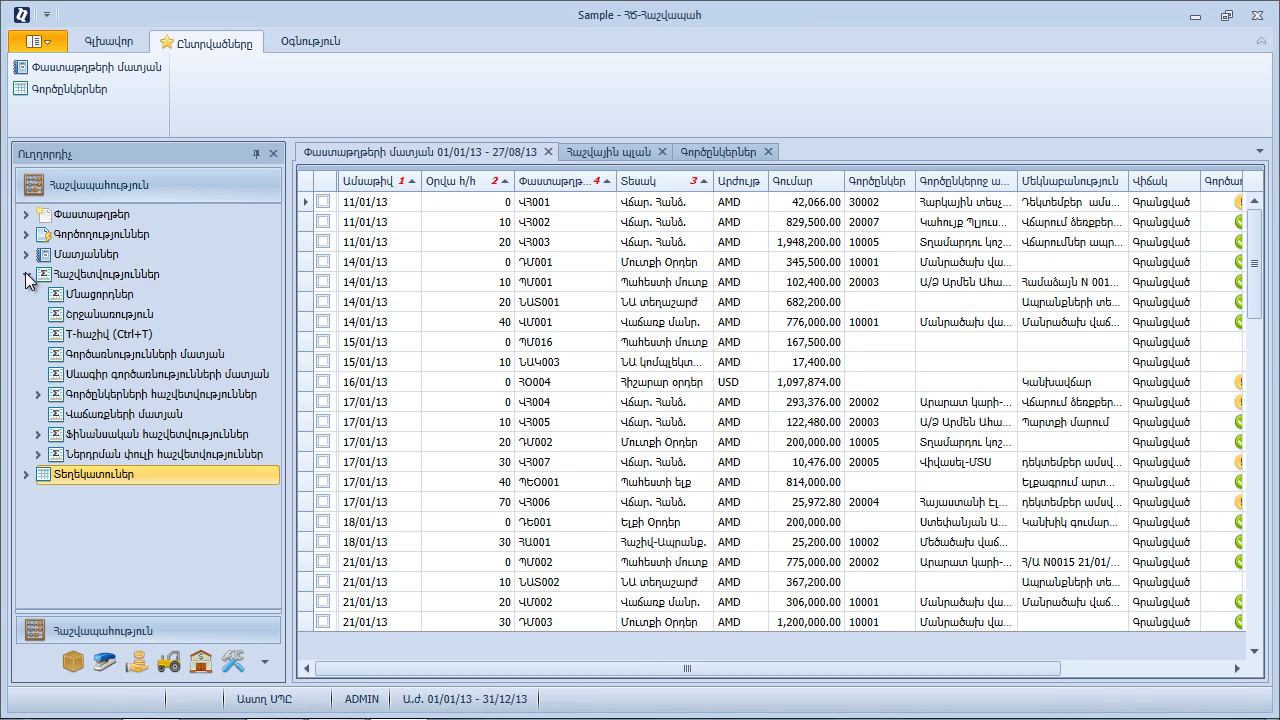
left_click_drag(109, 335, 60, 107)
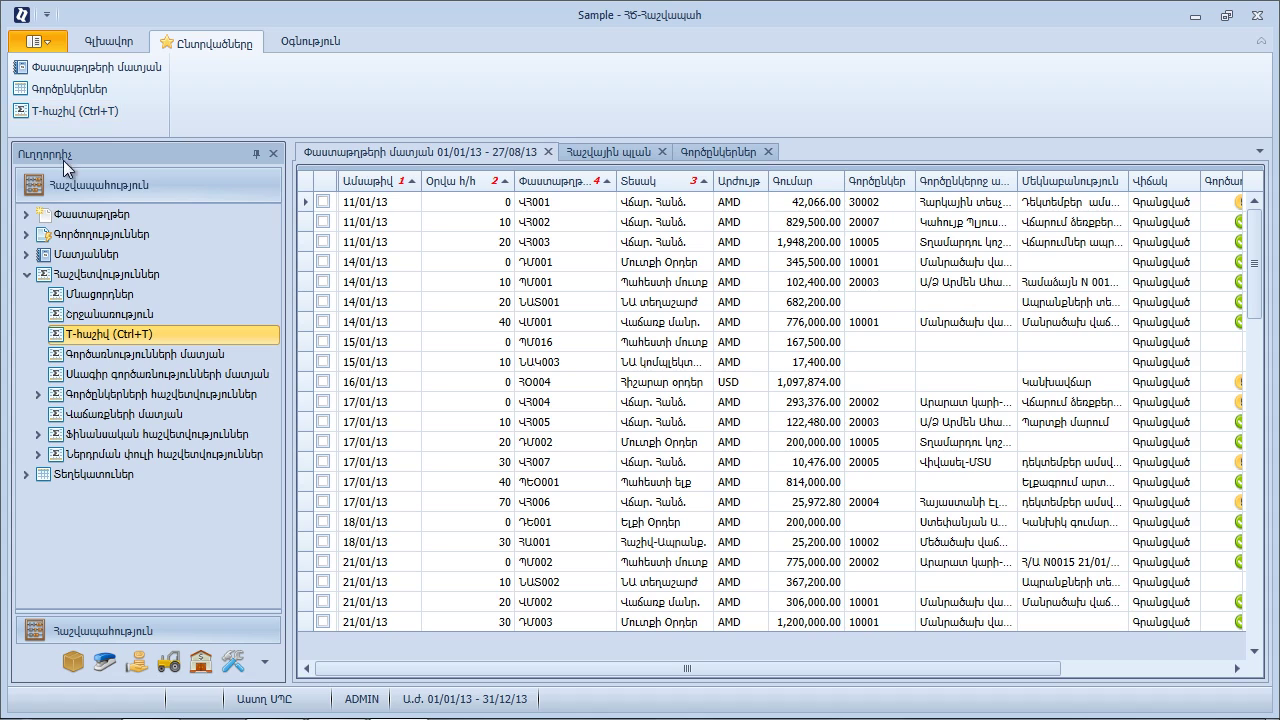
- Add the partner T-account report (Գործընկերոջ T-հաշիվ) to the favourites and remove it from them again
left_click(37, 395)
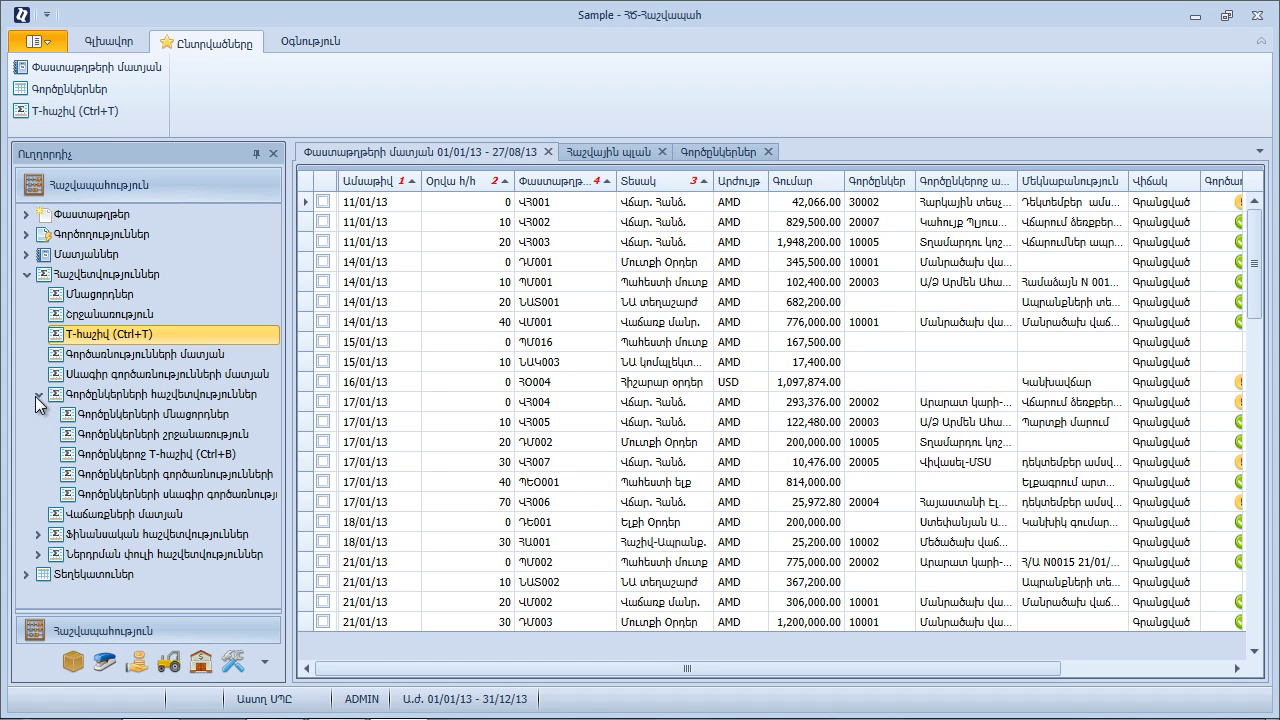
right_click(106, 456)
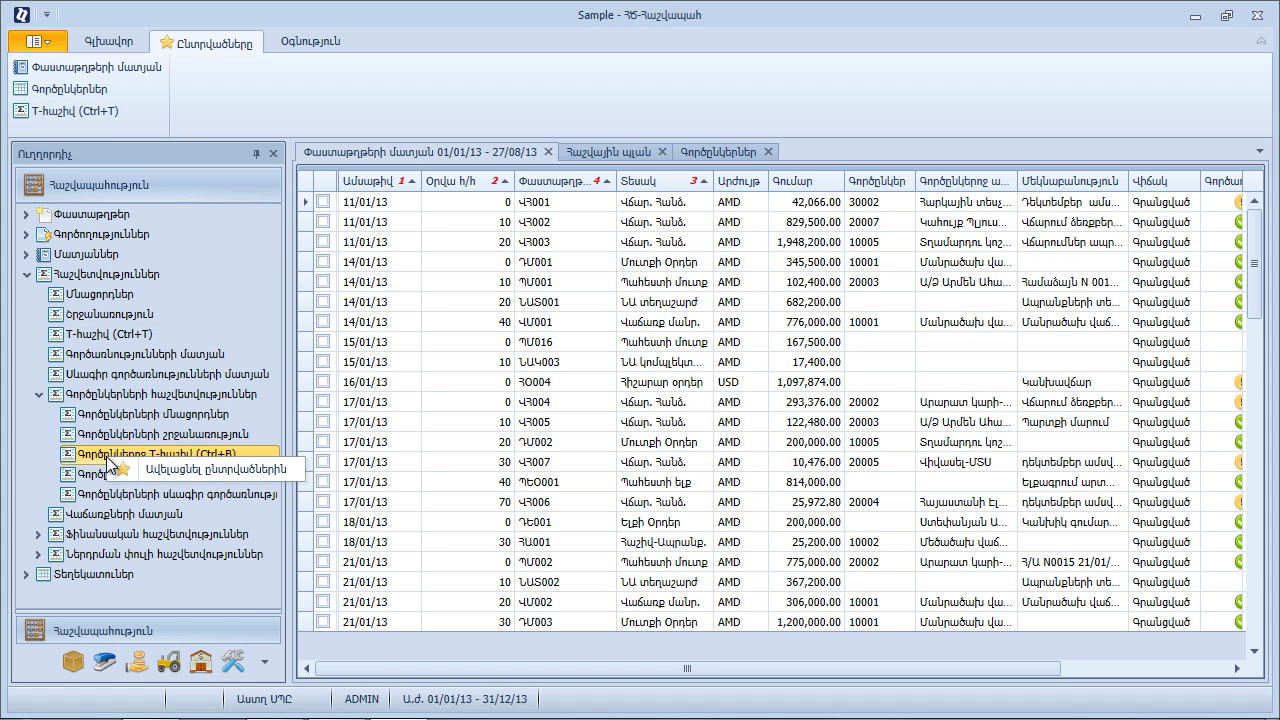
left_click(158, 465)
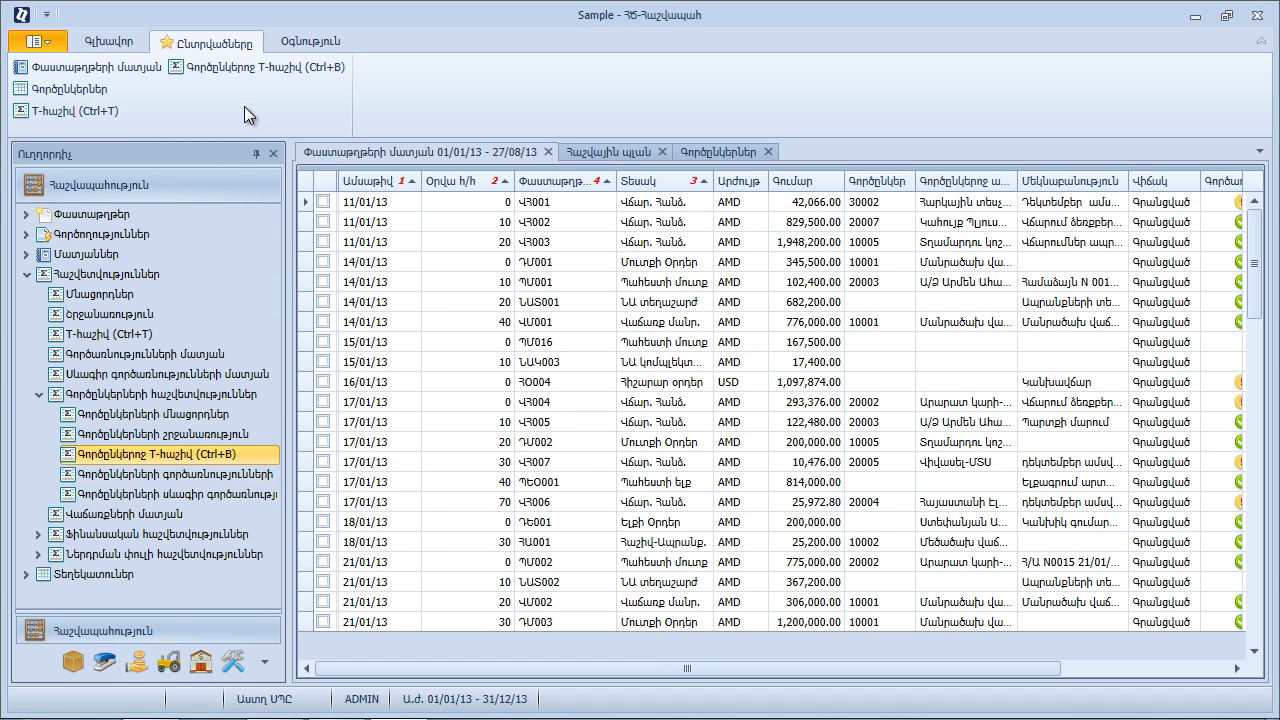
right_click(242, 68)
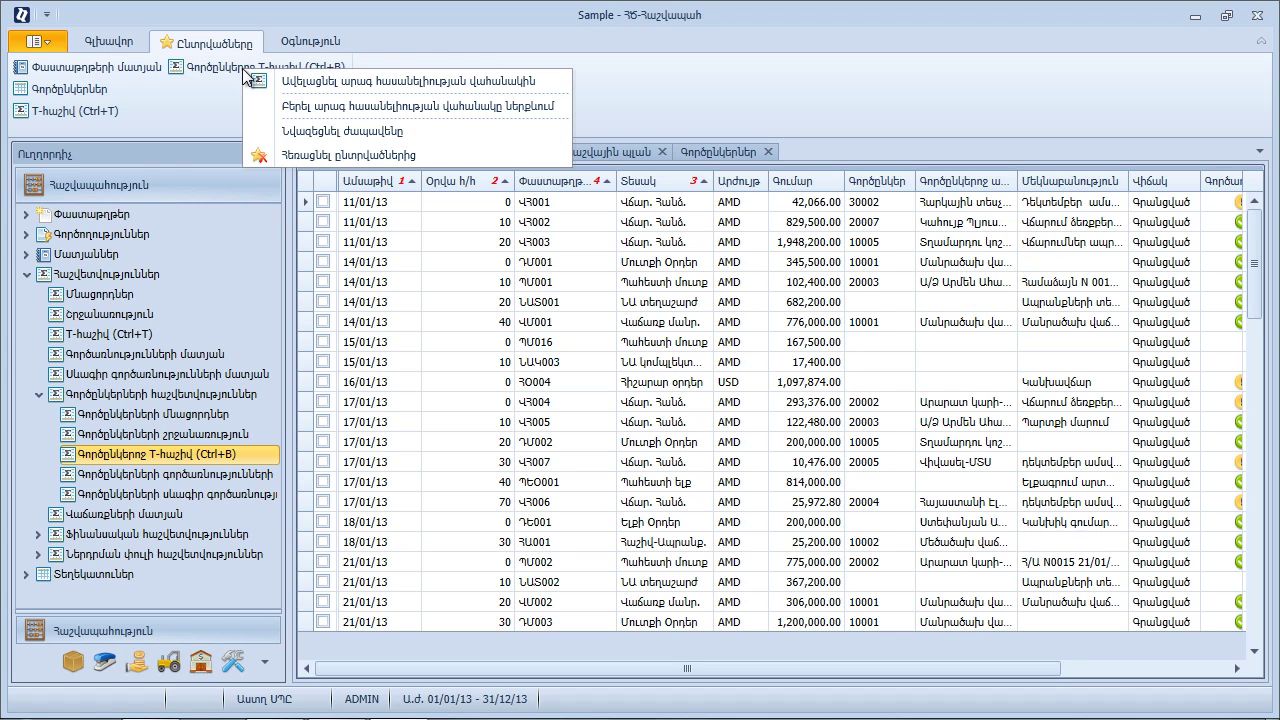
left_click(278, 156)
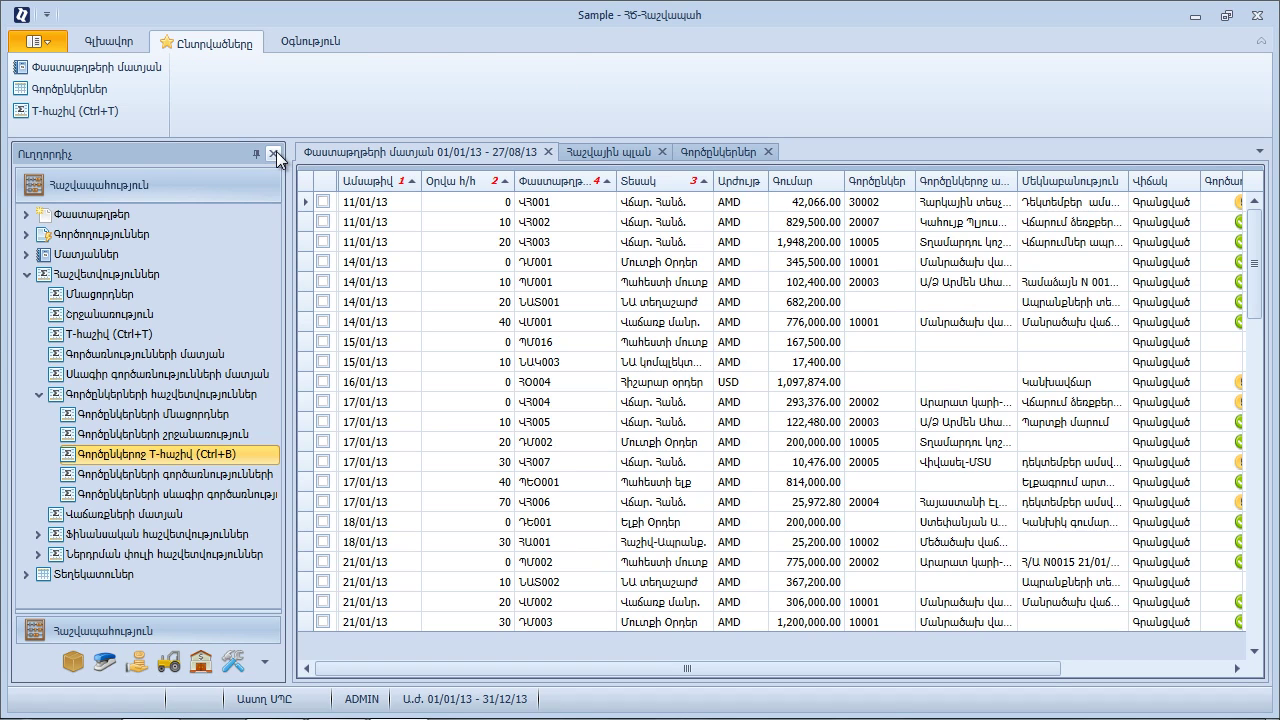
- Set the colour theme to Metropolis Dark in the program settings (Դրույթներ) and apply the change
left_click(405, 304)
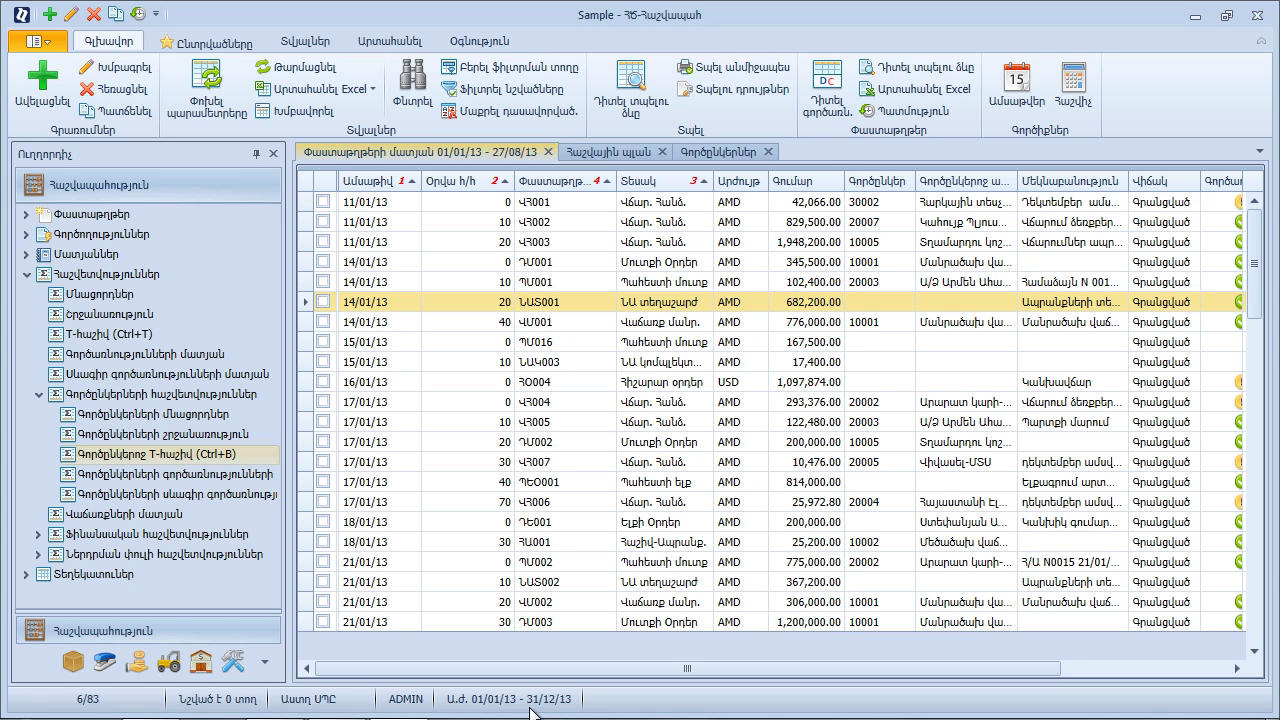
left_click(38, 41)
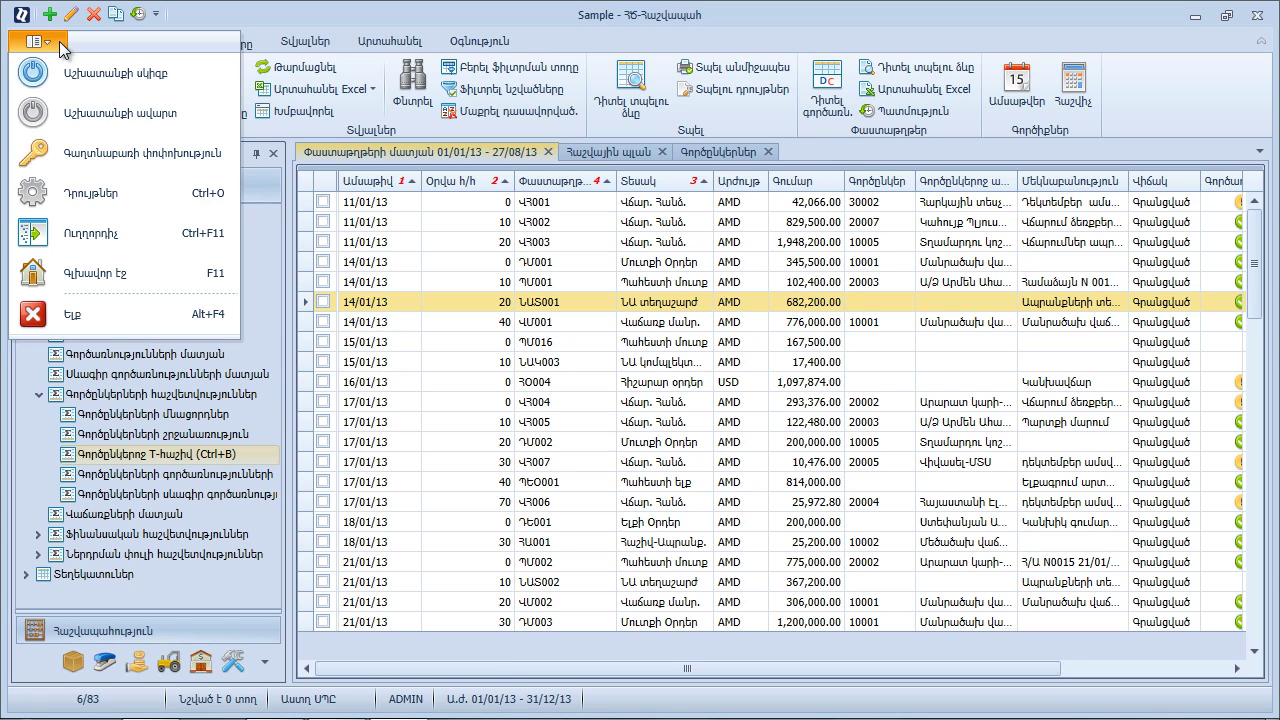
left_click(109, 201)
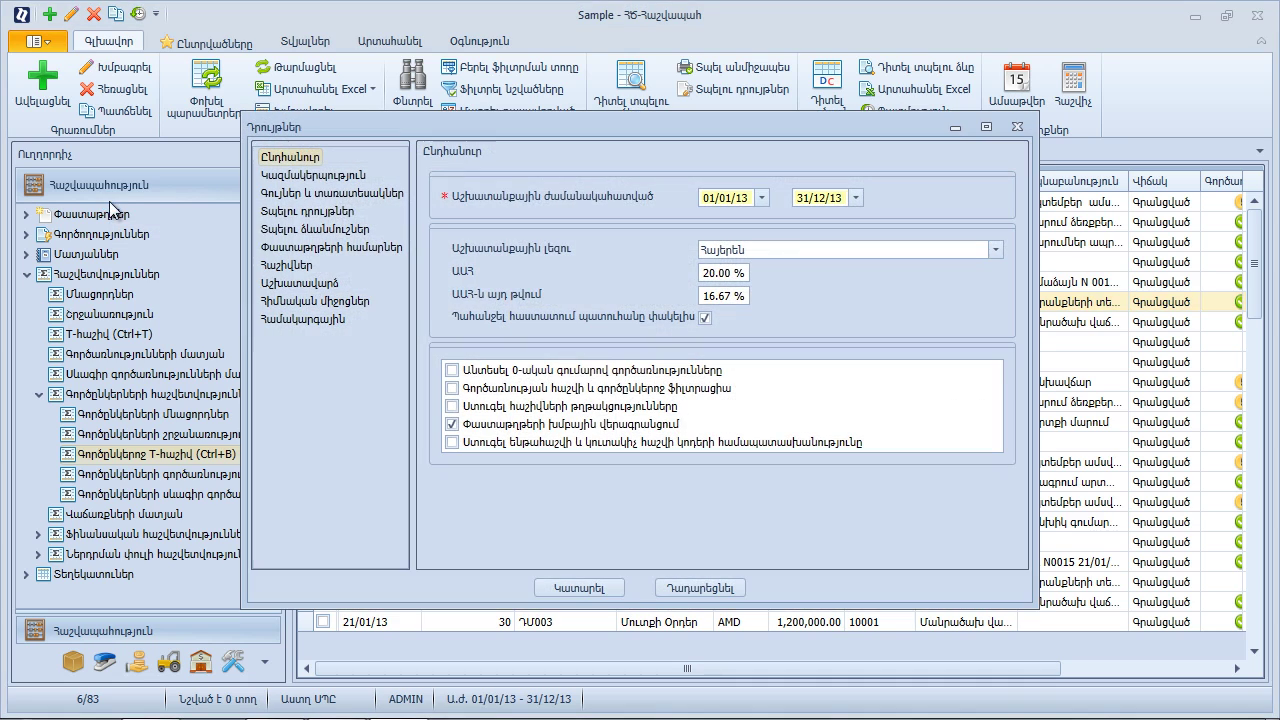
left_click(340, 193)
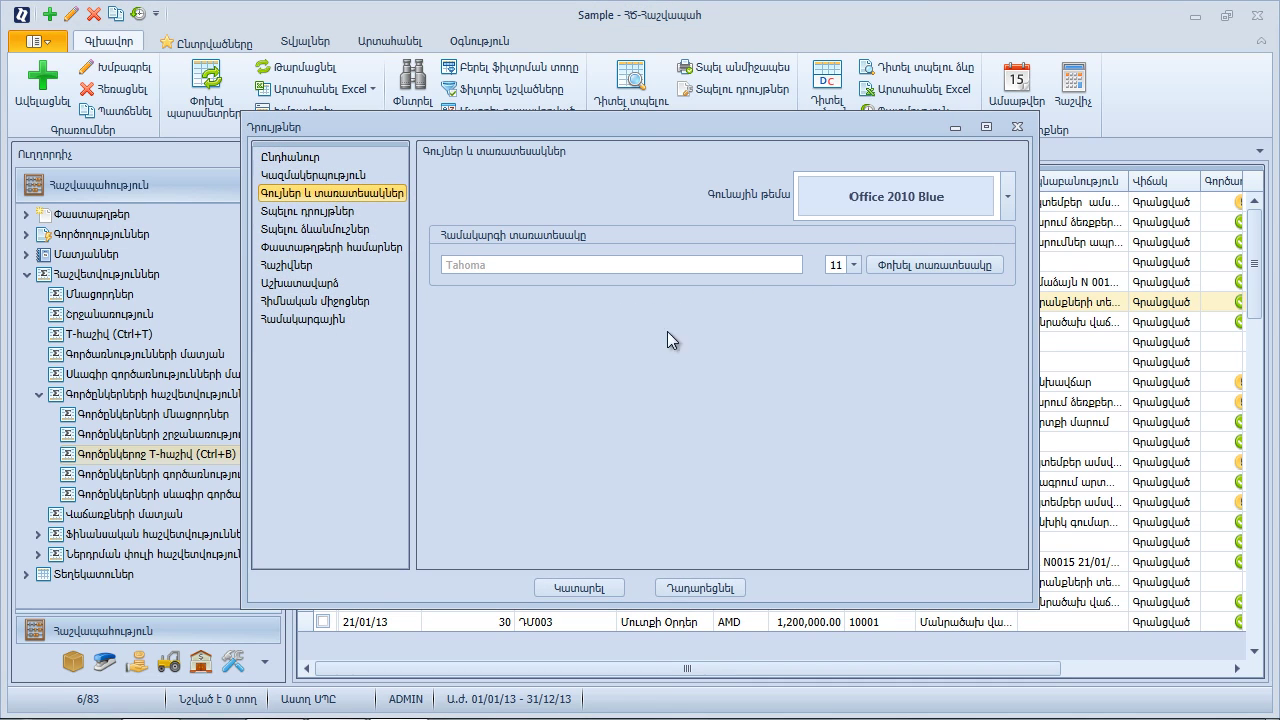
left_click(831, 207)
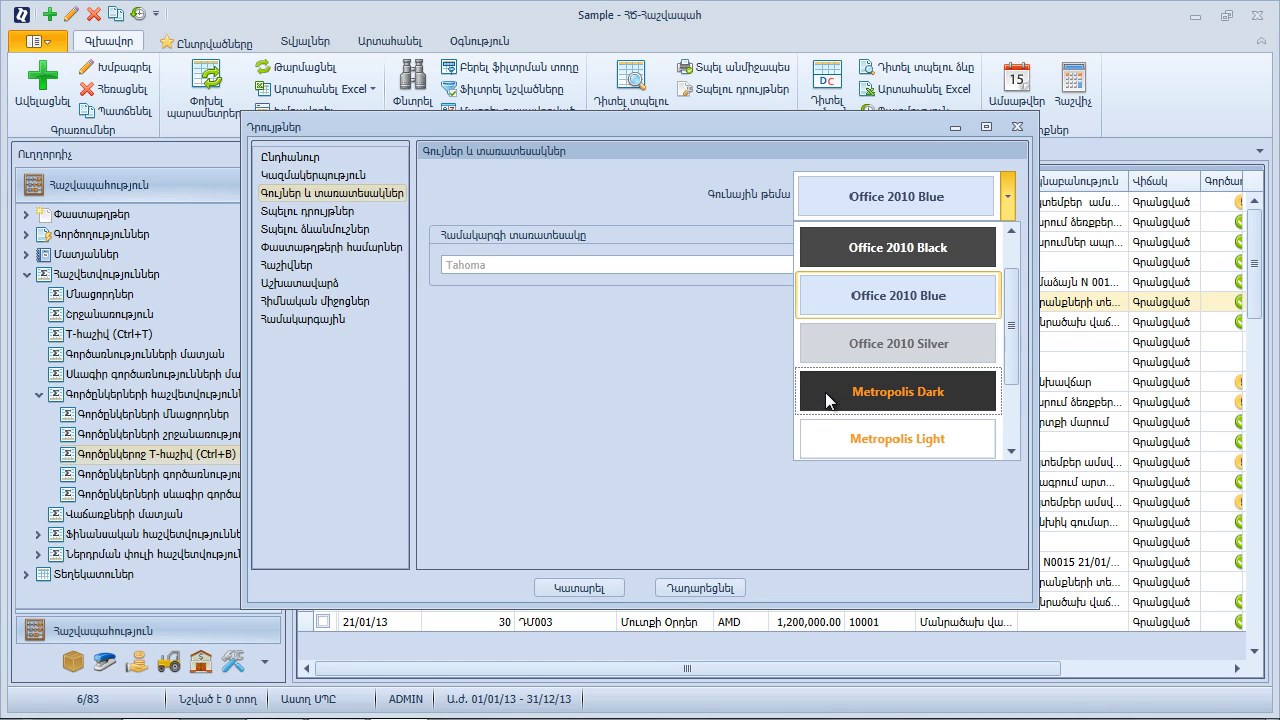
left_click(825, 394)
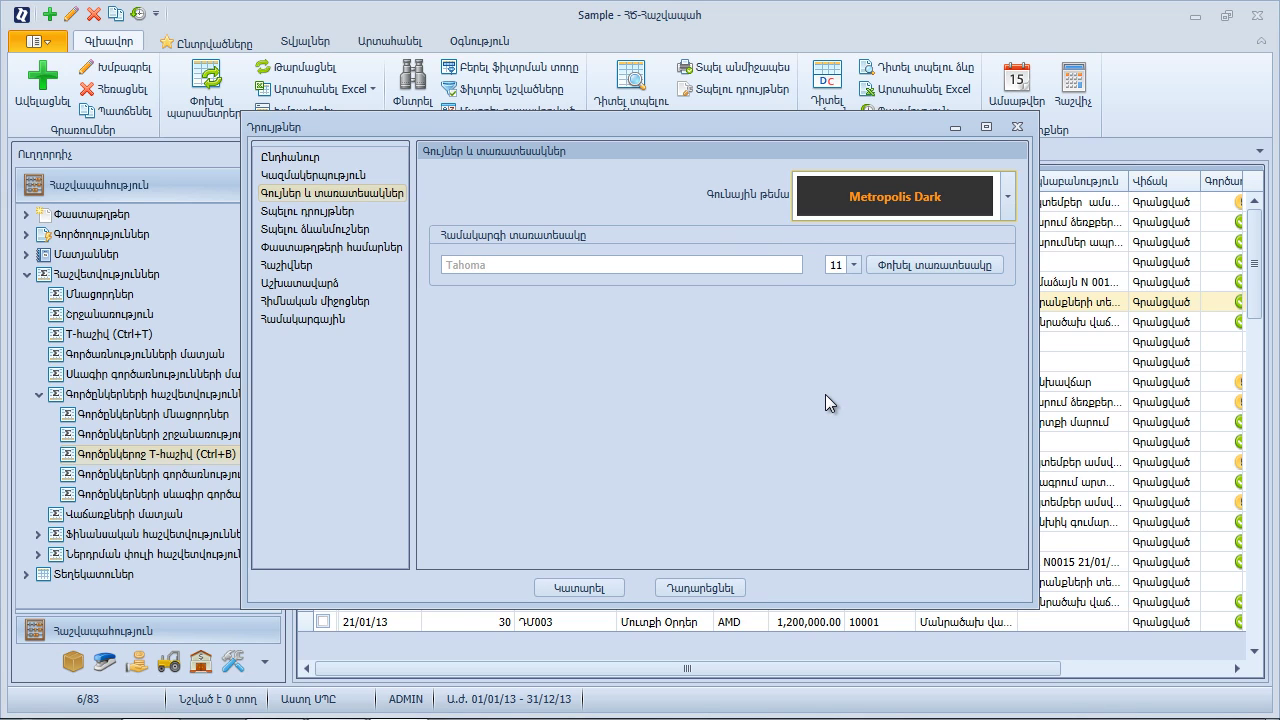
left_click(590, 589)
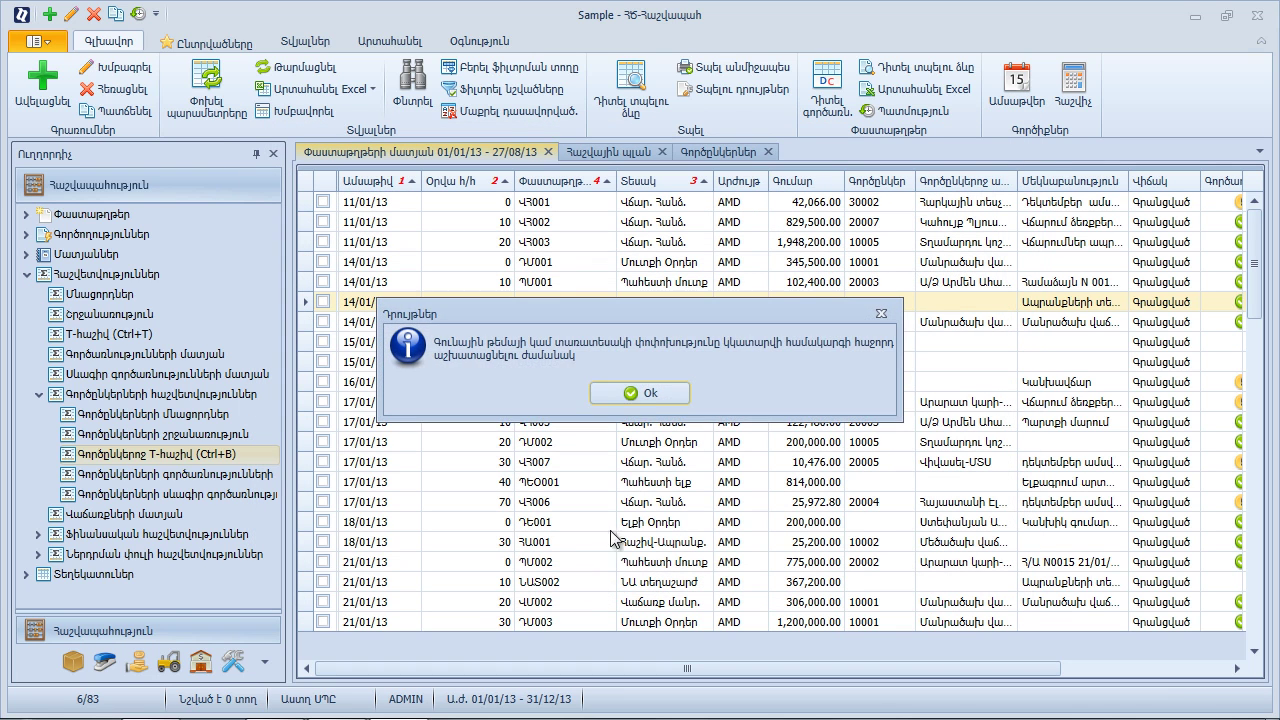
left_click(645, 394)
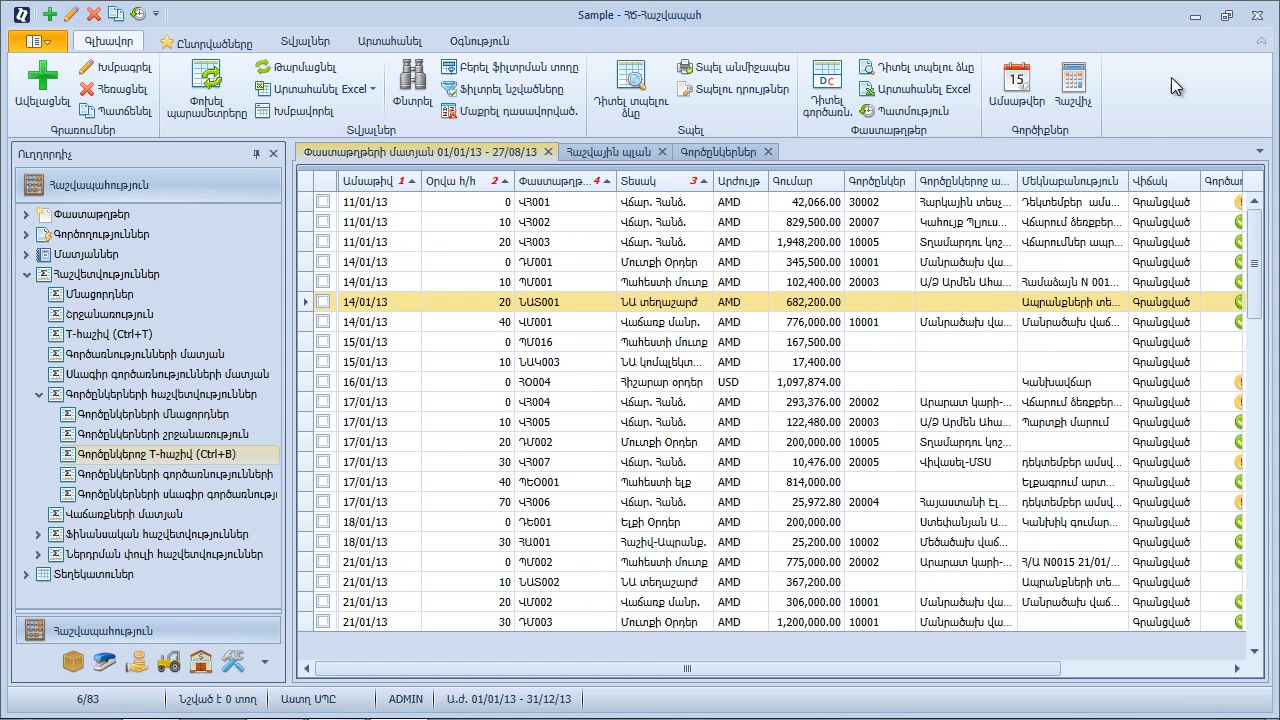
- Exit the program, restart it from the desktop and log in to the Sample (Video Seminar) database
left_click(1256, 16)
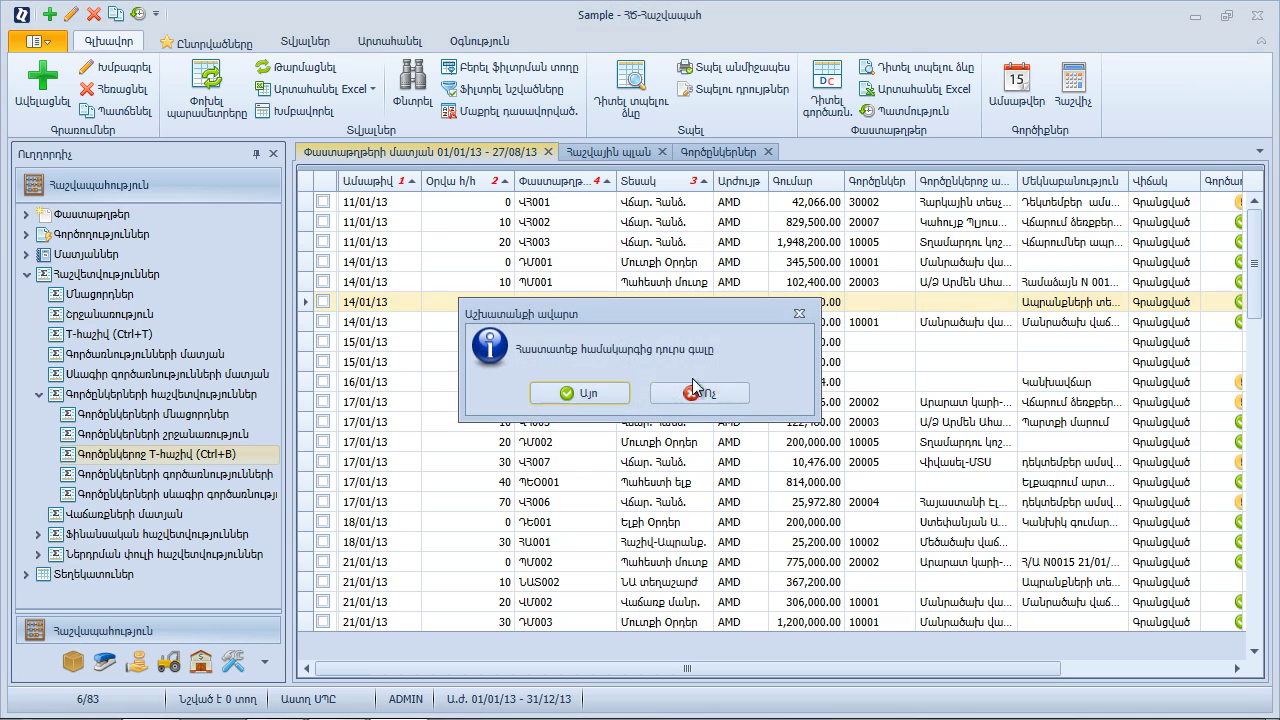
left_click(614, 397)
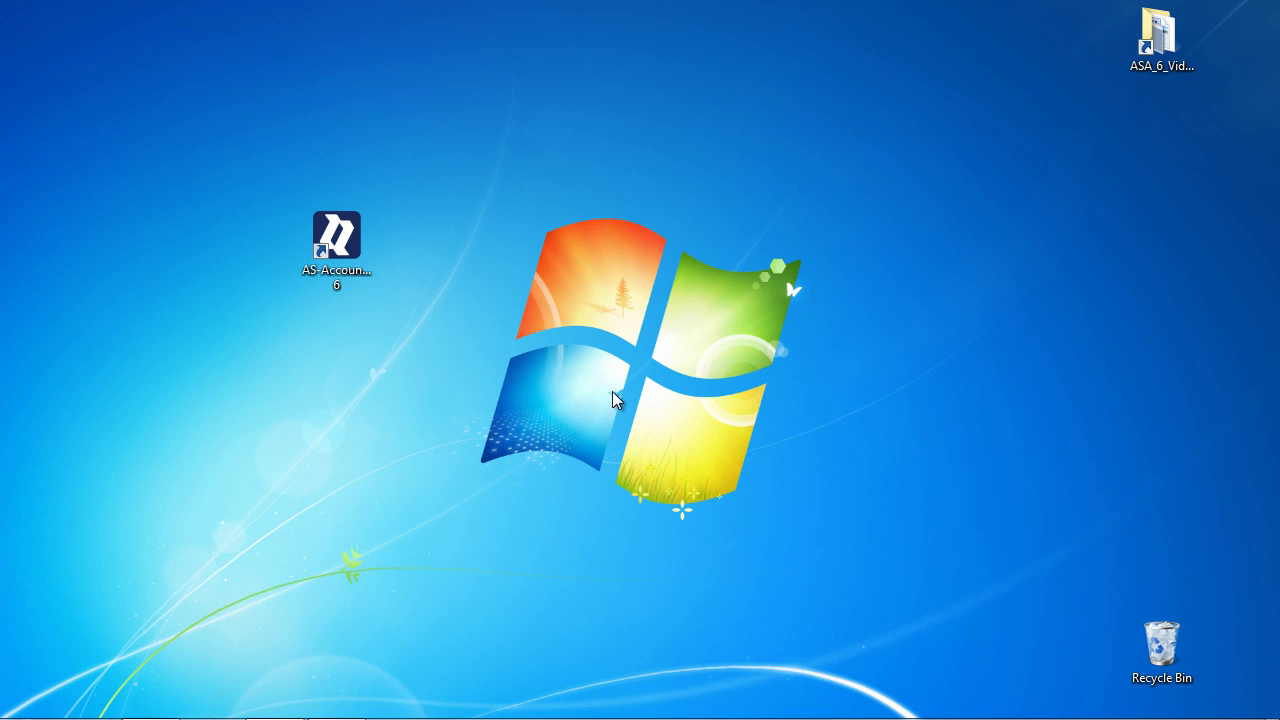
double_click(340, 262)
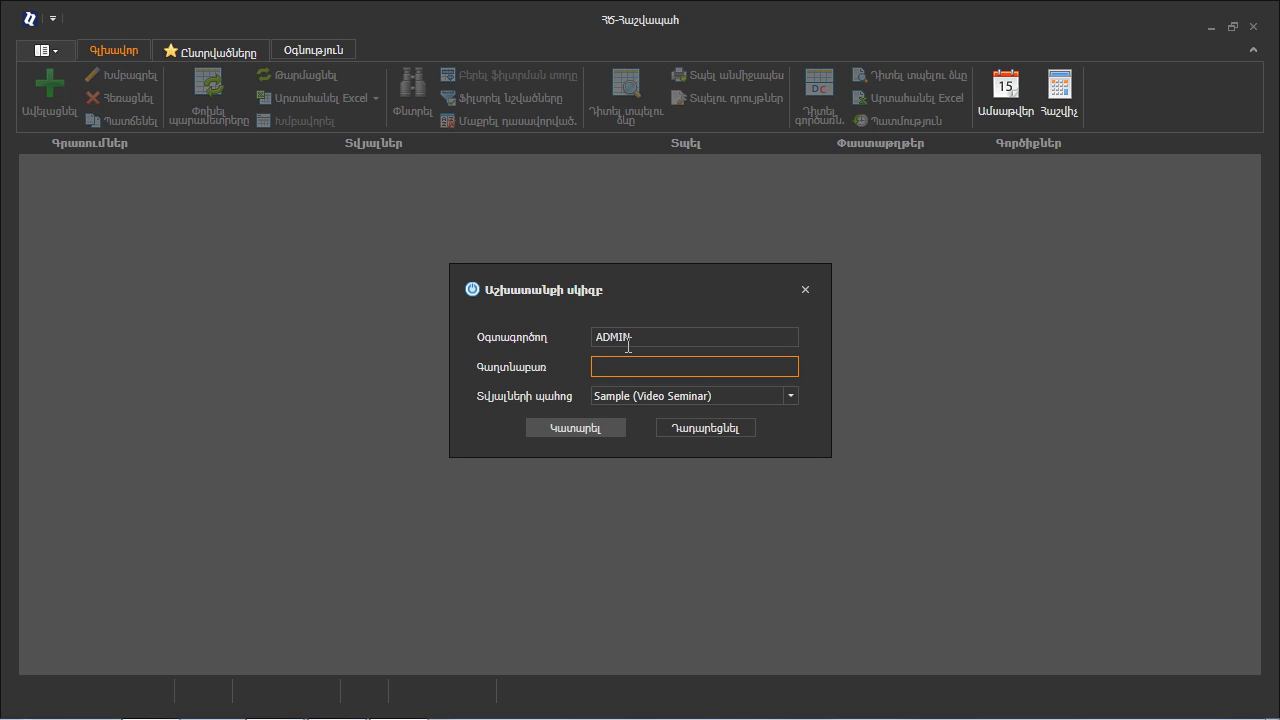
left_click(577, 424)
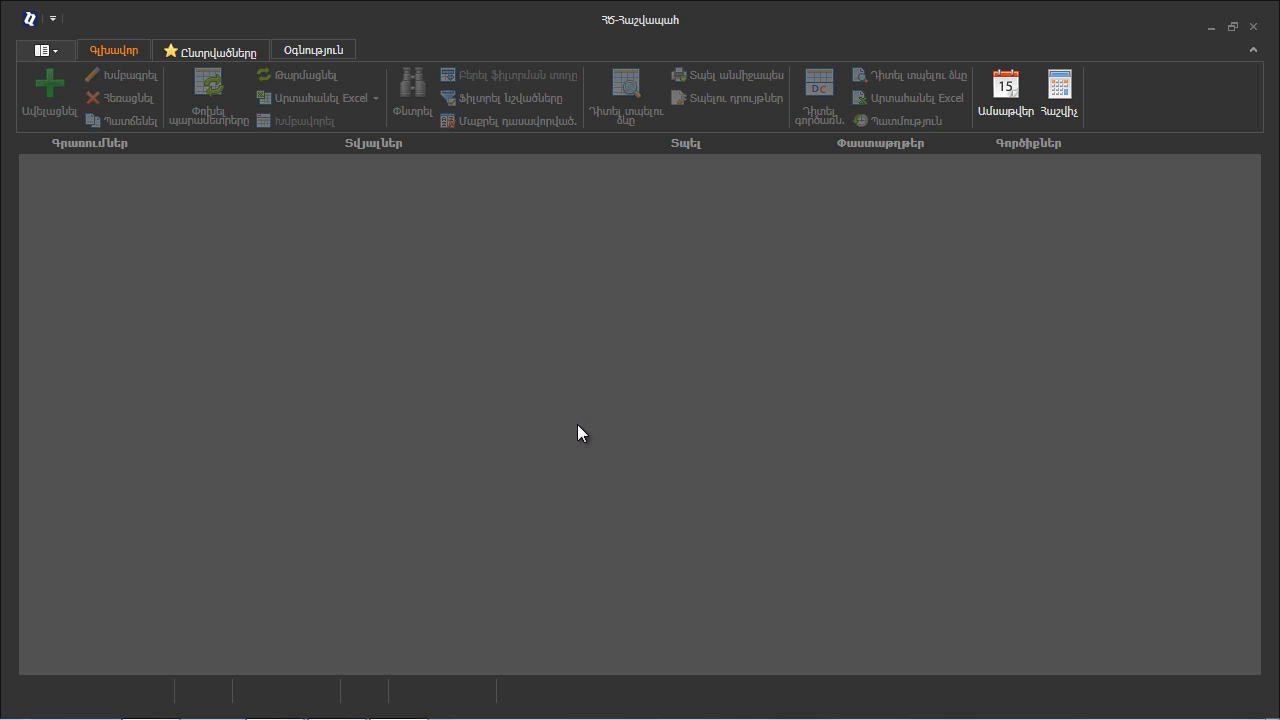